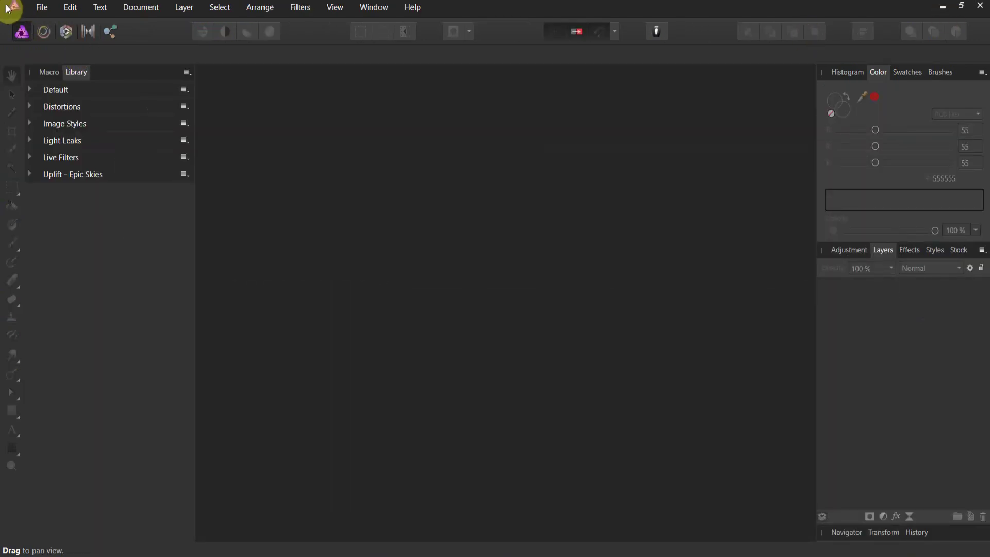
Open the Brush texture 1 image from Desktop > Ink Brush textures > Raw jpeg files > Brush texture 1.
click(46, 13)
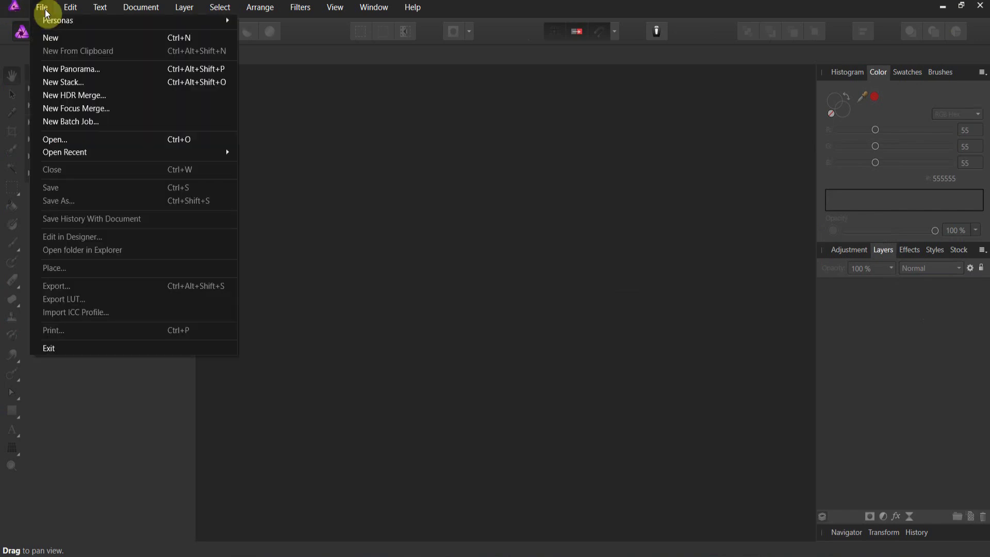
click(50, 138)
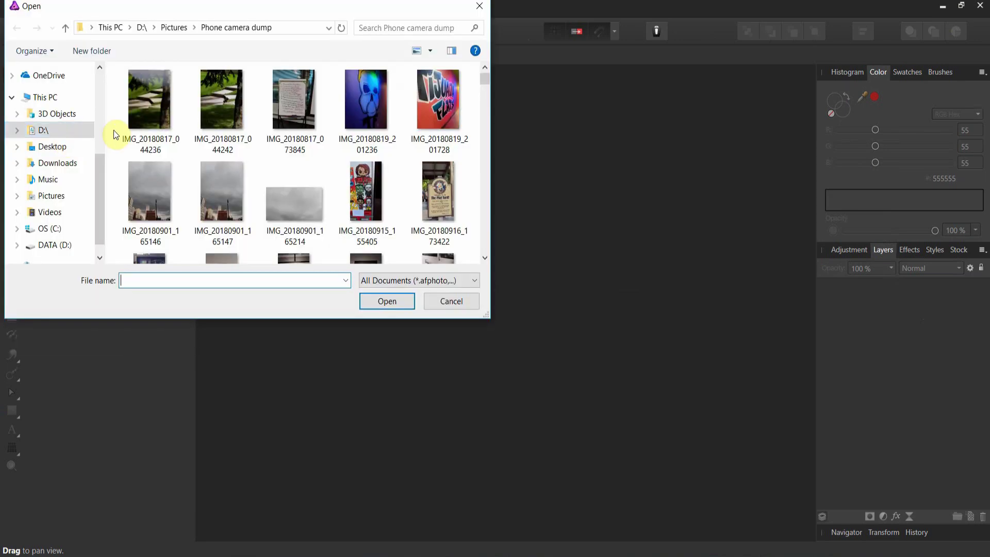
click(58, 147)
scroll(230, 159, down, 8)
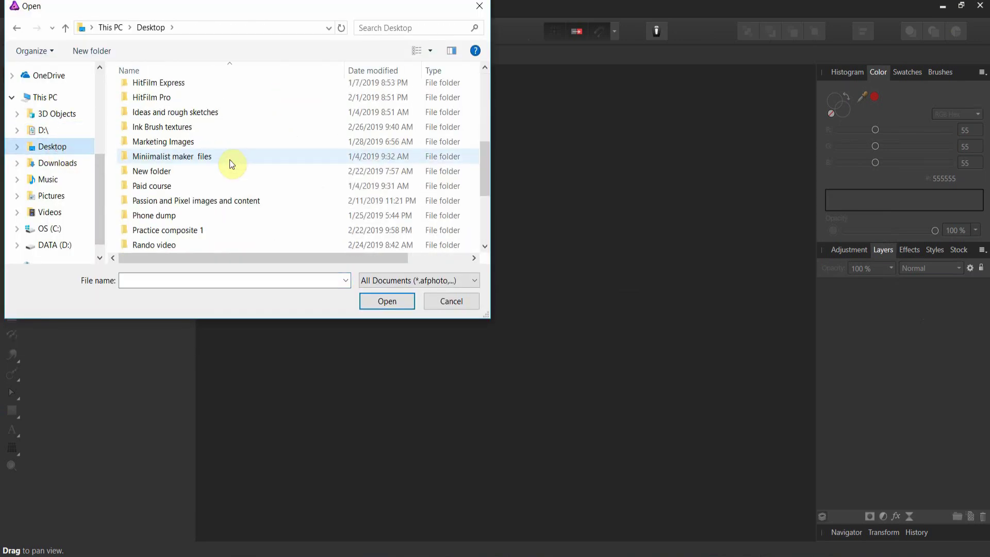
scroll(229, 159, up, 1)
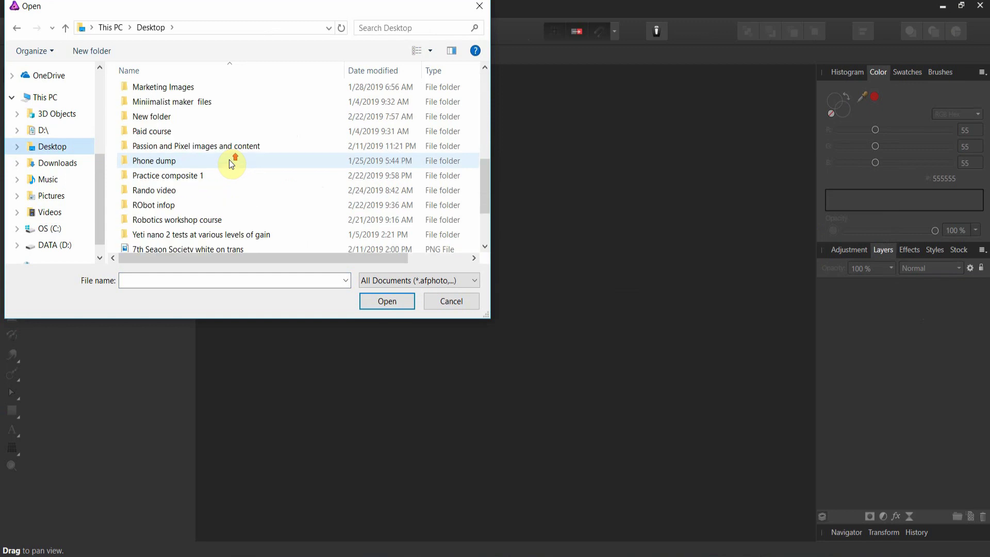
scroll(228, 160, up, 1)
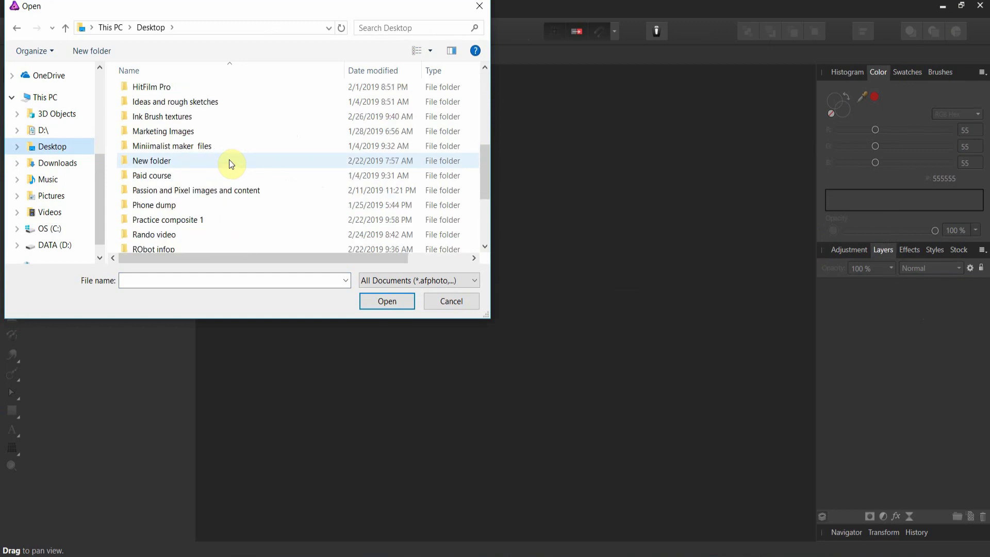
double_click(196, 118)
double_click(169, 165)
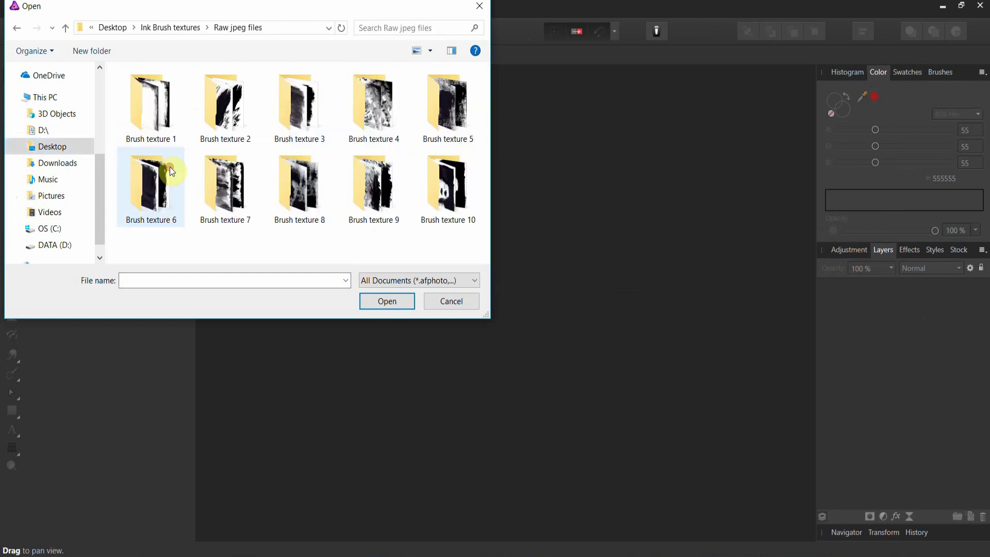
double_click(158, 124)
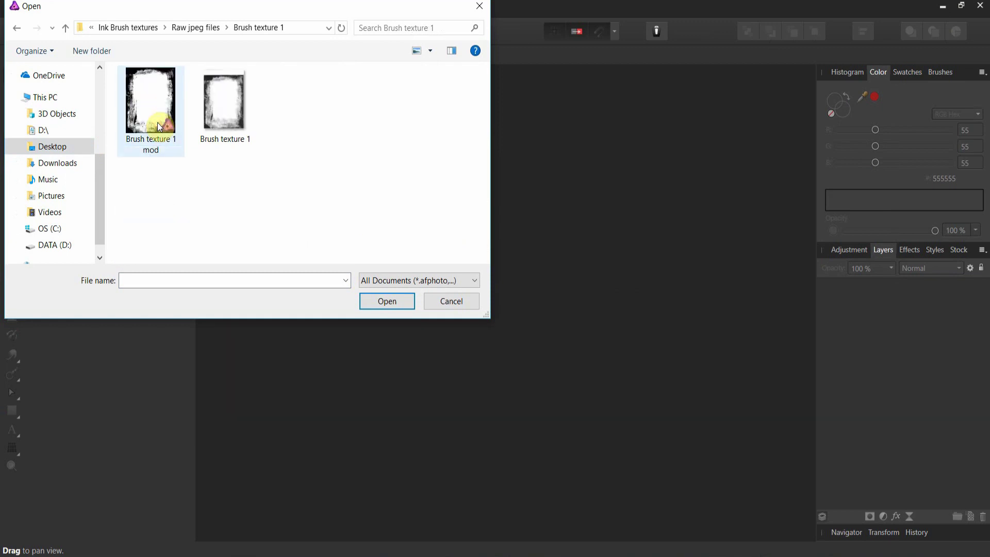
click(233, 121)
double_click(233, 120)
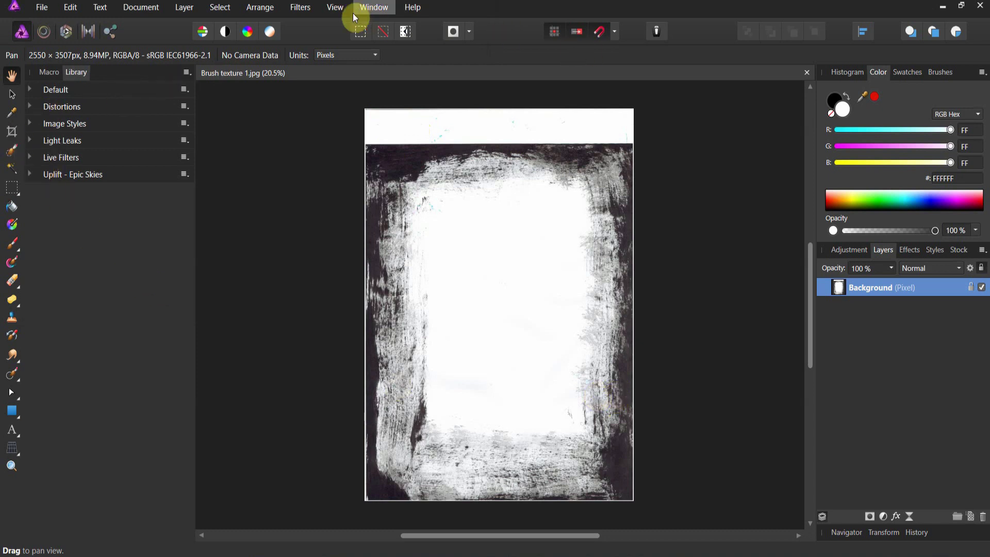
Hide the Library and Macro panels from the workspace.
click(336, 8)
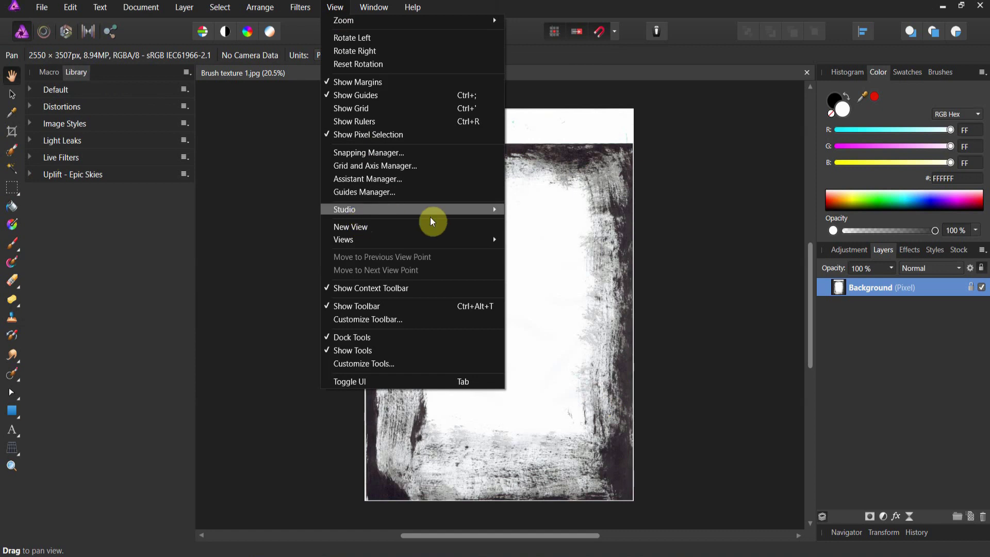
mouse_move(433, 209)
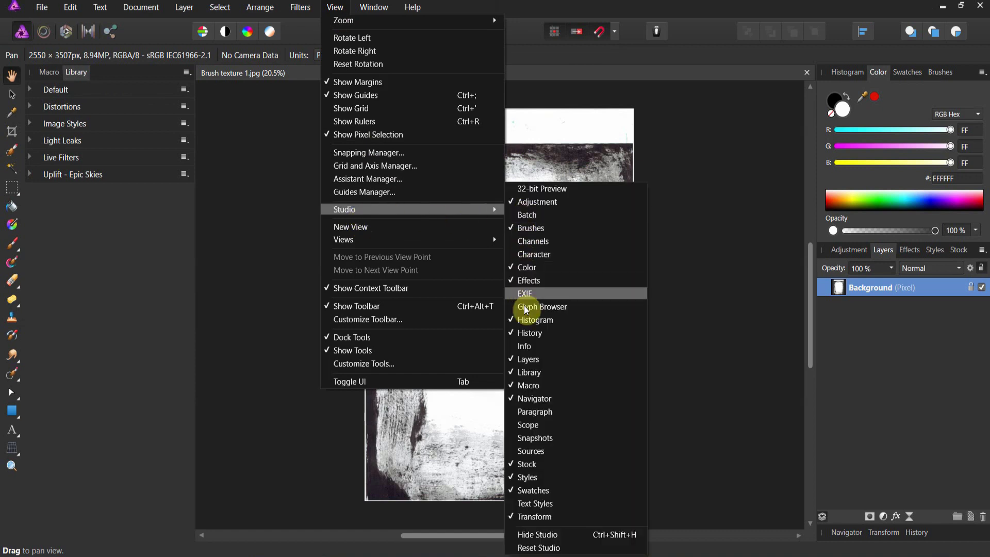
click(525, 372)
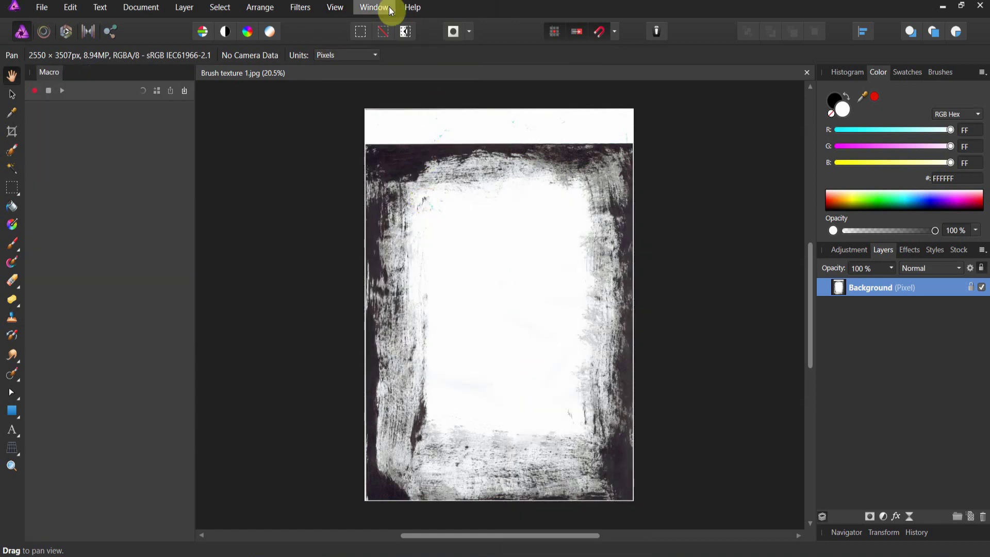
click(325, 7)
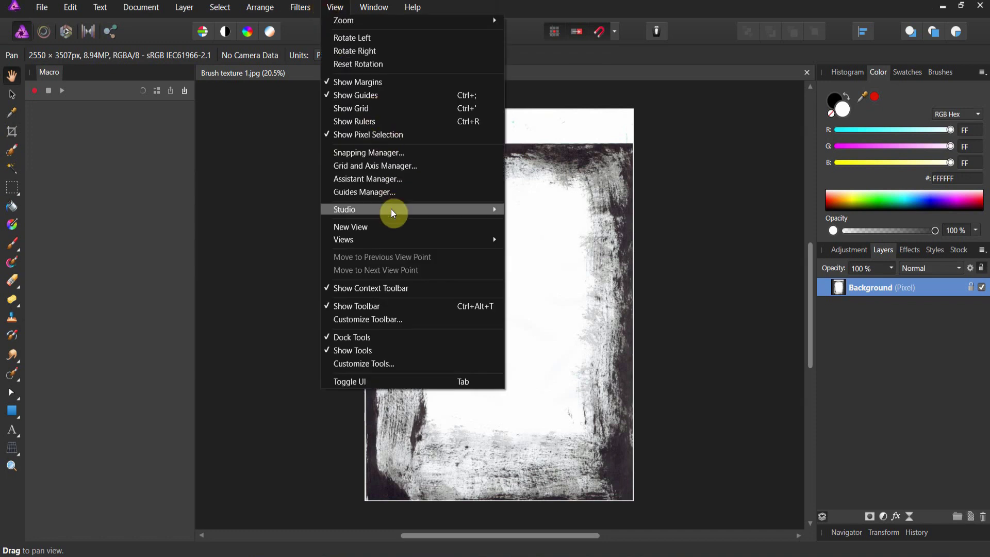
mouse_move(476, 211)
click(522, 385)
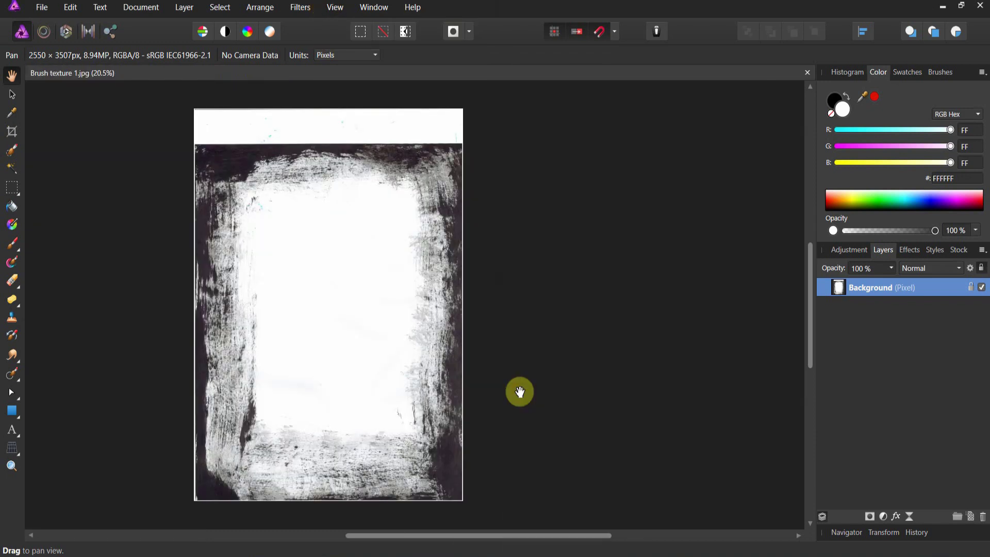
Crop the scan to 2447 × 3128 px, removing the white strip above the brush texture and trimming the other edges.
click(12, 134)
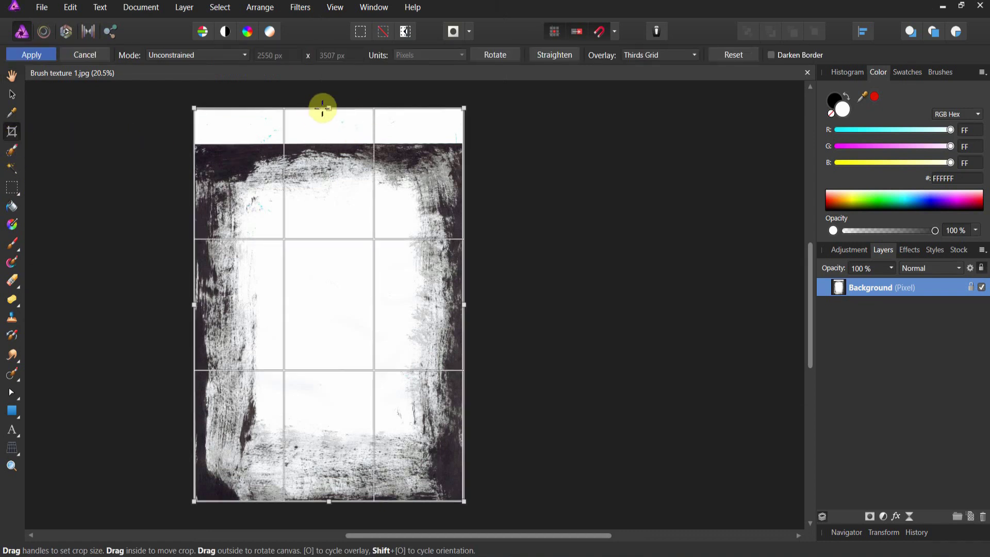
drag(327, 106, 324, 142)
drag(466, 324, 460, 325)
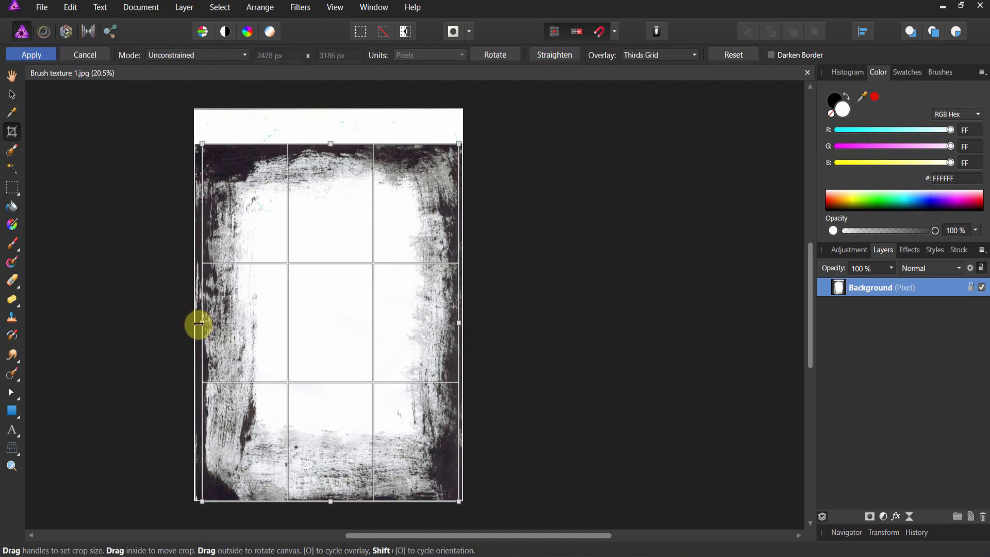
drag(195, 324, 196, 324)
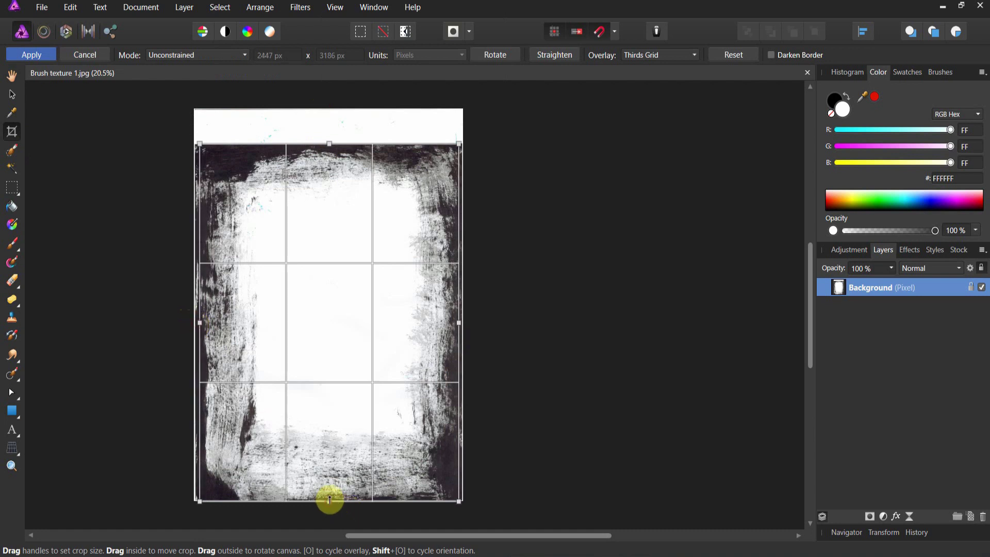
drag(329, 498, 327, 495)
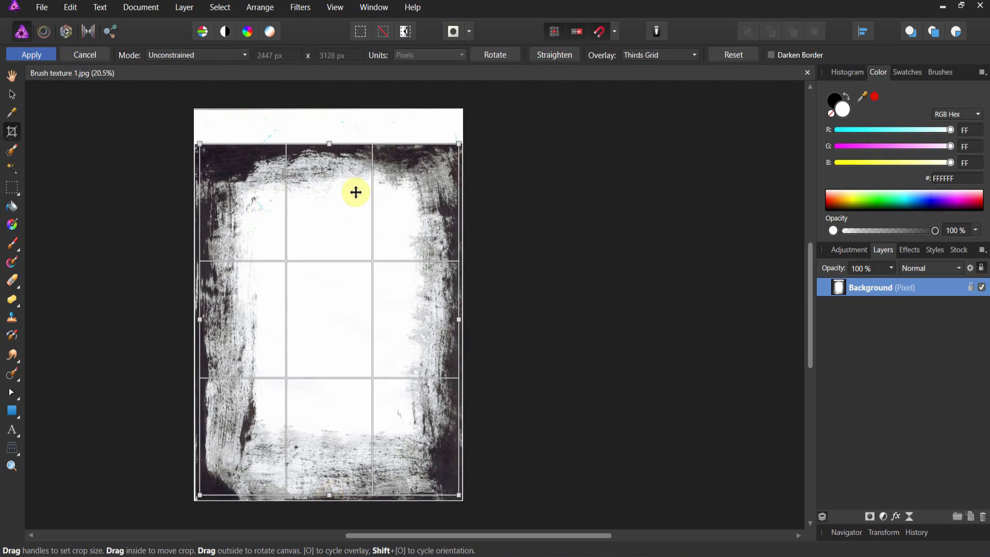
key(h)
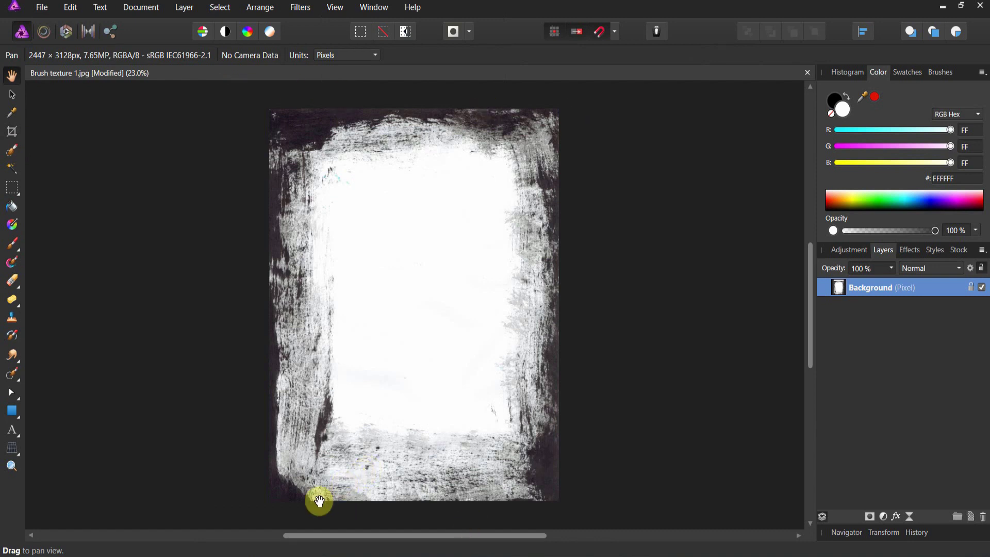
Add a Levels adjustment with the black level at 64 % and the white level at 84 %.
click(884, 516)
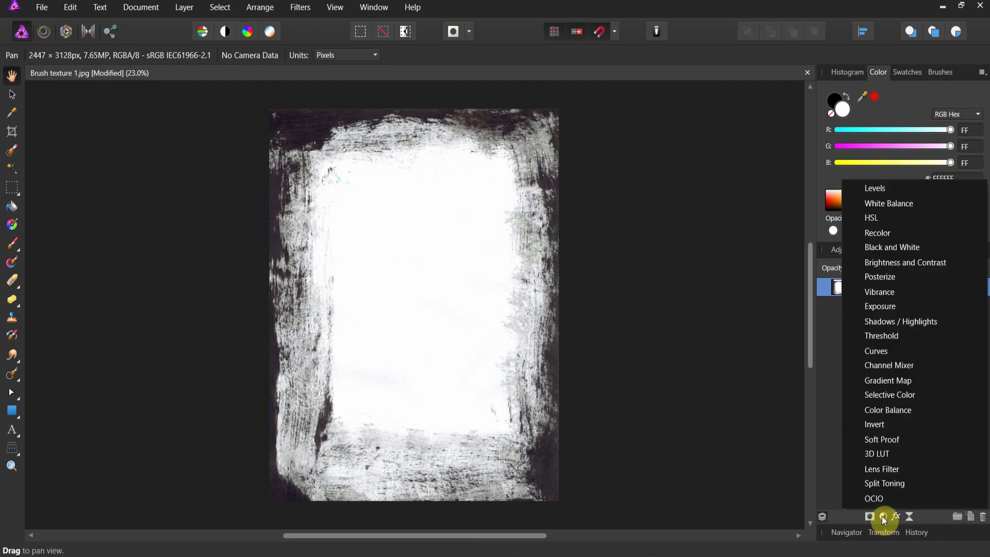
click(888, 191)
drag(701, 259, 810, 150)
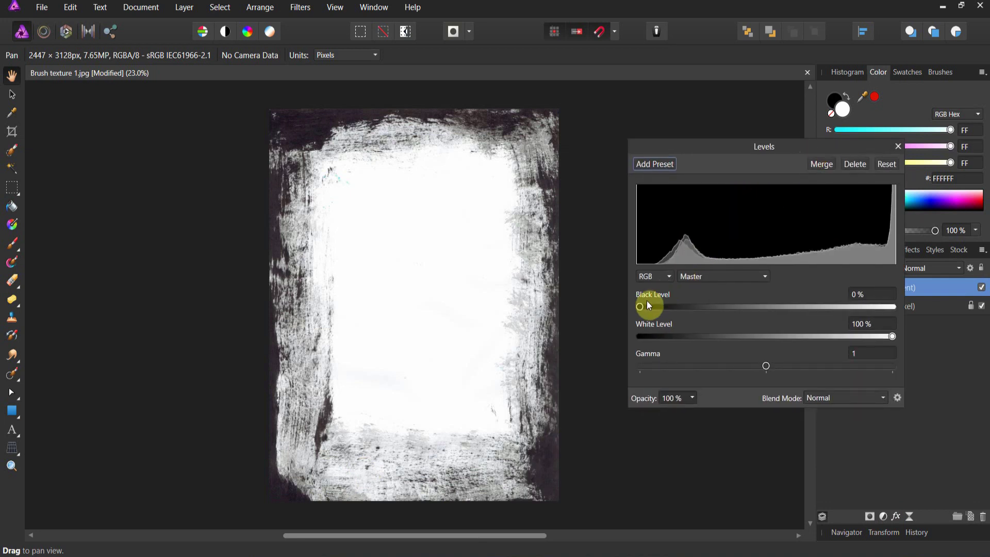
mouse_move(640, 308)
mouse_down()
mouse_move(716, 311)
mouse_move(769, 326)
mouse_move(734, 331)
mouse_move(906, 355)
mouse_move(804, 354)
mouse_up()
drag(893, 336, 853, 337)
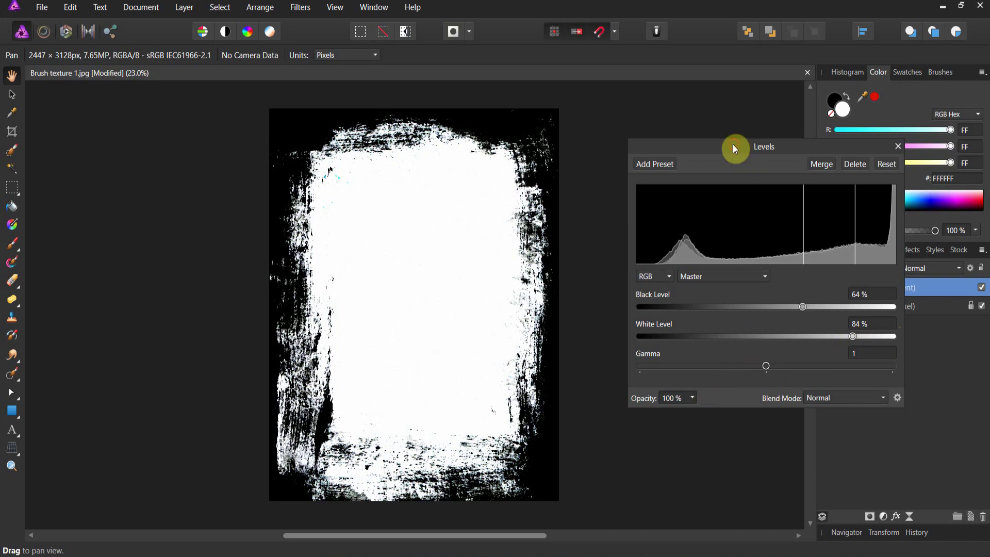
drag(735, 149, 649, 138)
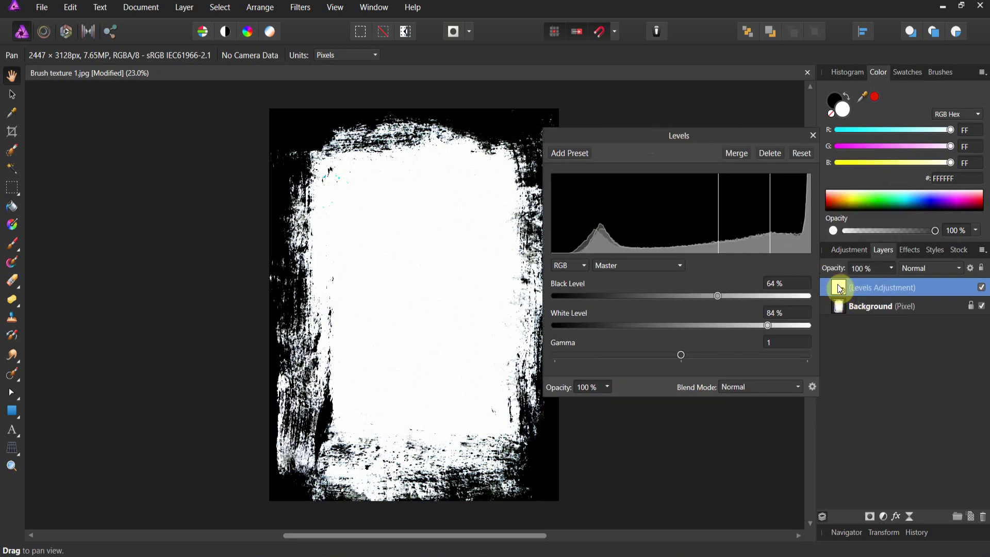
click(813, 135)
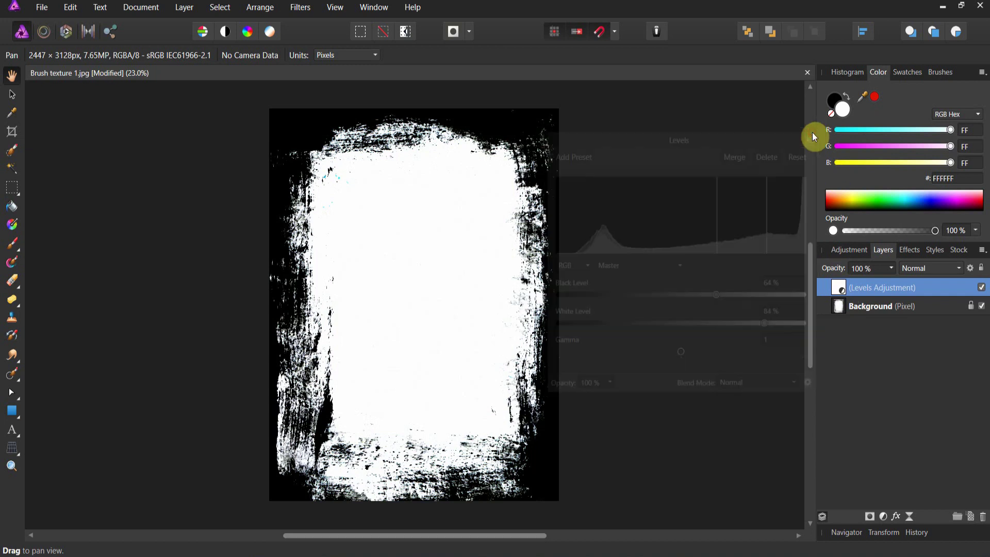
click(41, 7)
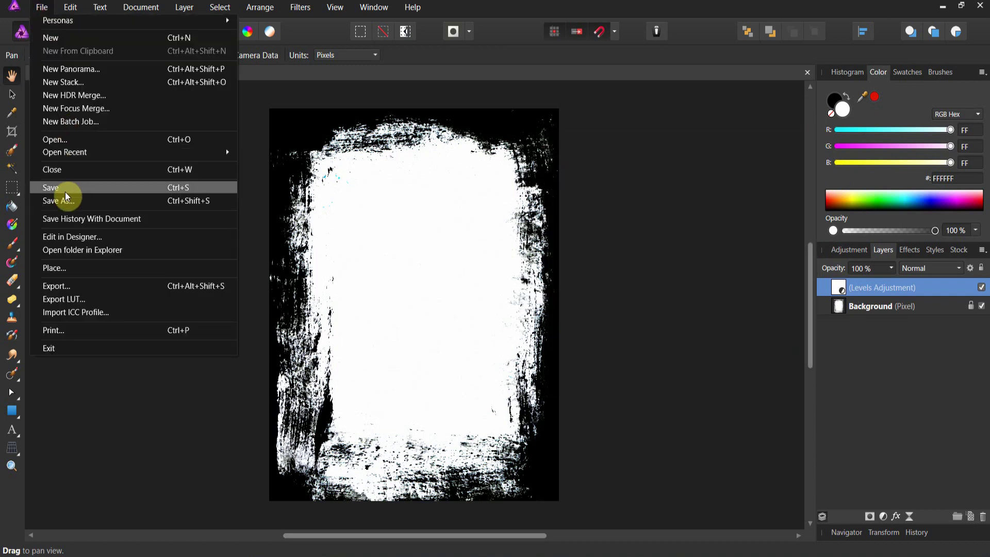
click(77, 291)
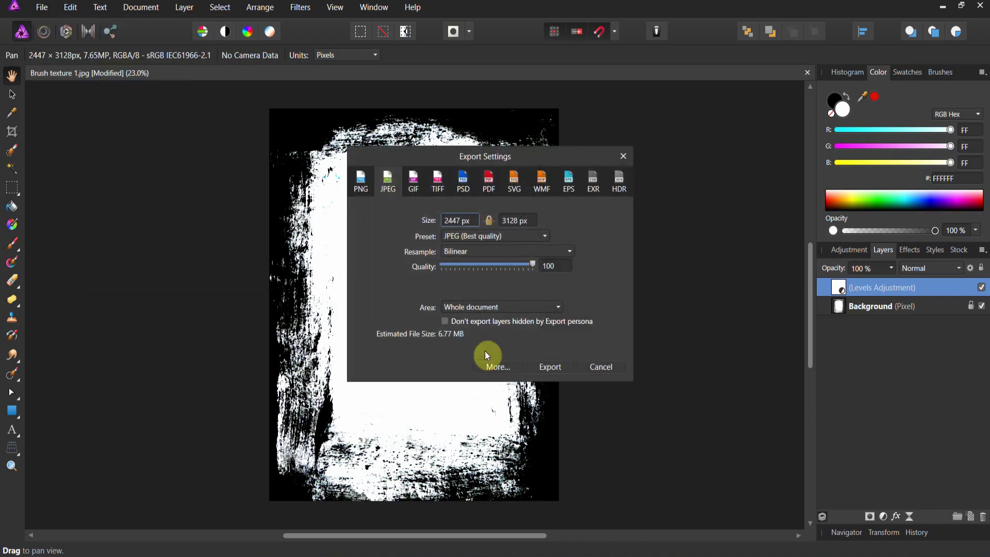
click(549, 370)
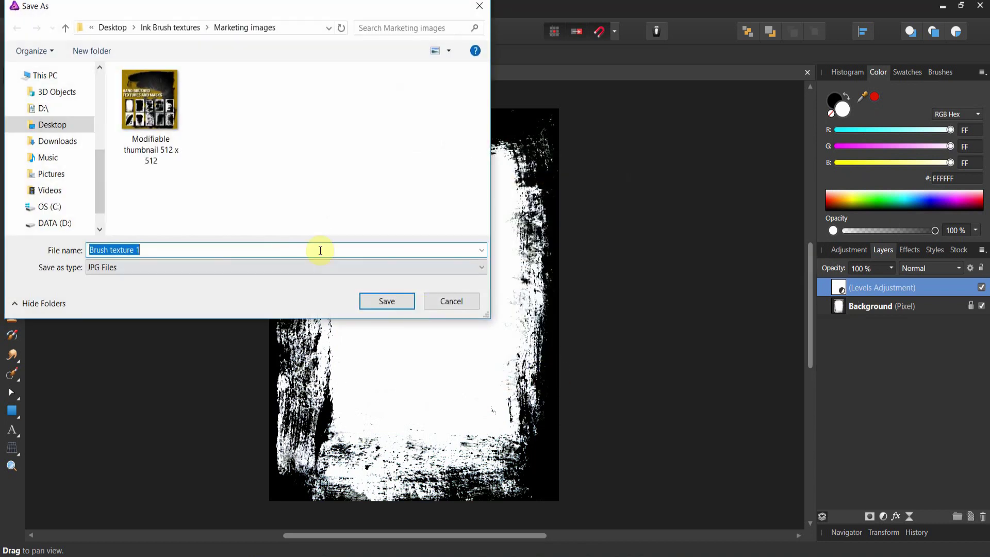
click(479, 7)
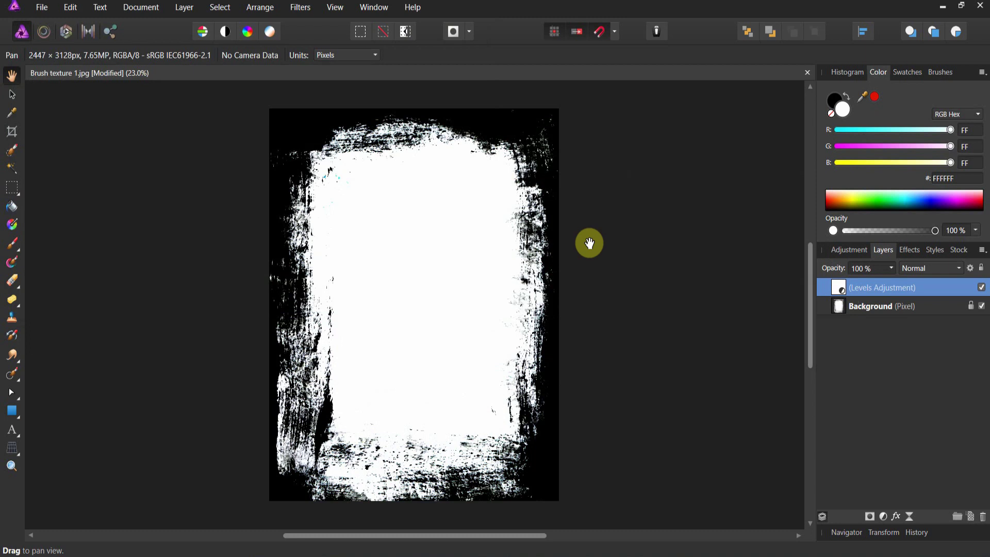
Switch to Affinity Designer and look through the finished brush textures in the Downloadable files folder without opening any.
click(466, 555)
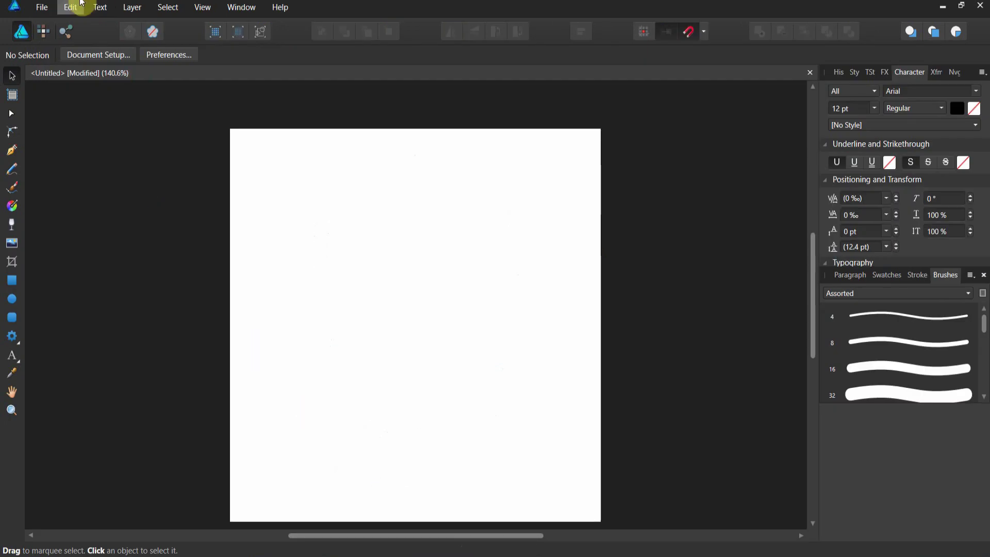
click(42, 7)
click(48, 197)
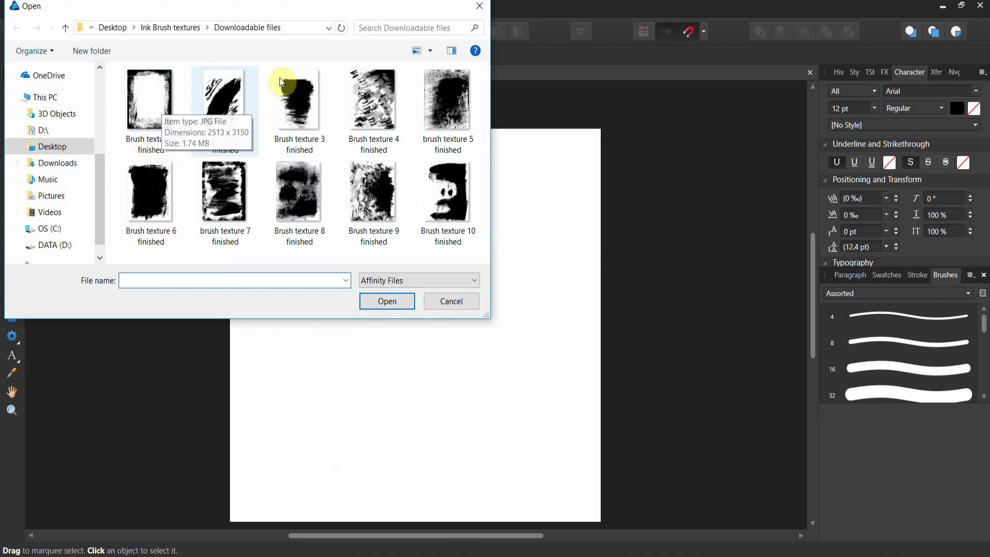
click(475, 9)
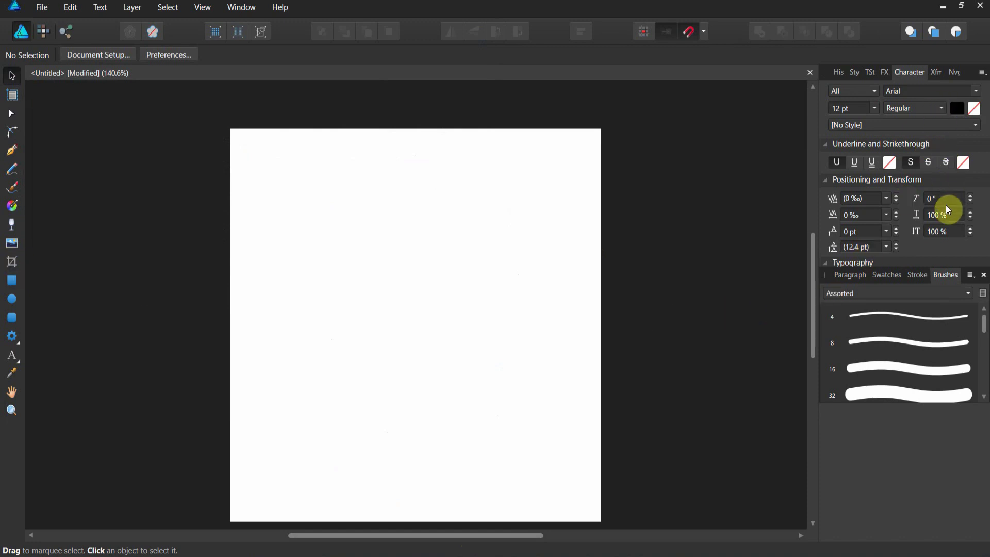
Show the Layers panel in the workspace and bring up its adjustment options.
click(202, 7)
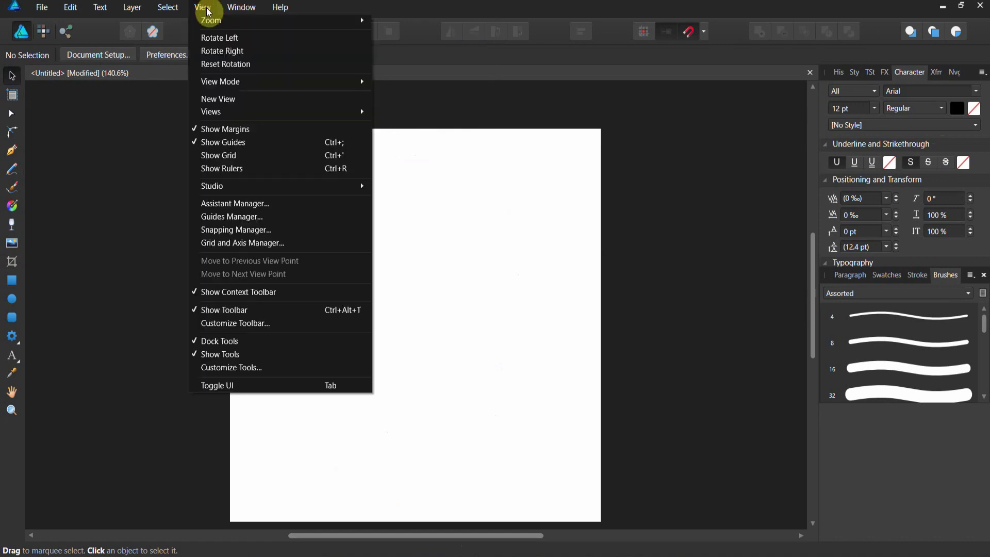
mouse_move(239, 186)
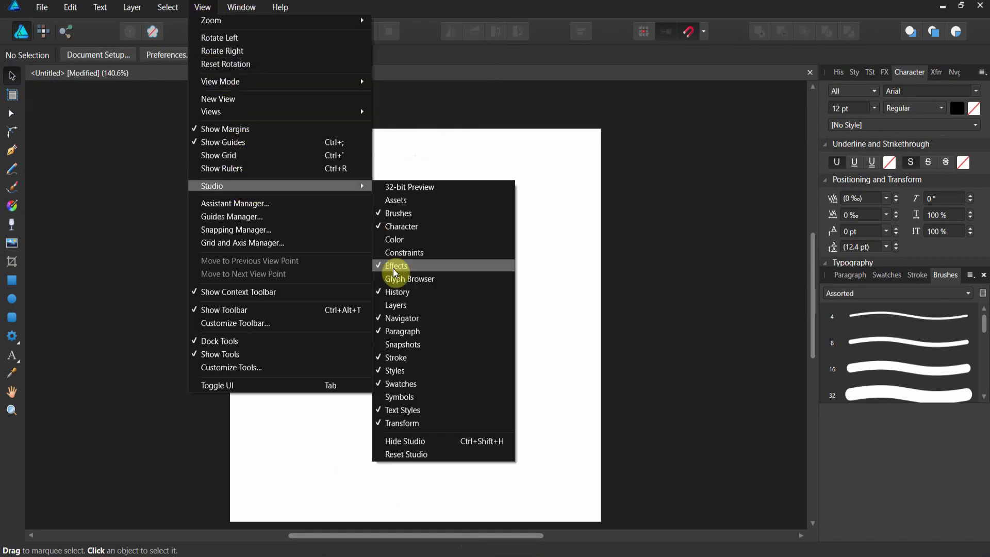
click(394, 302)
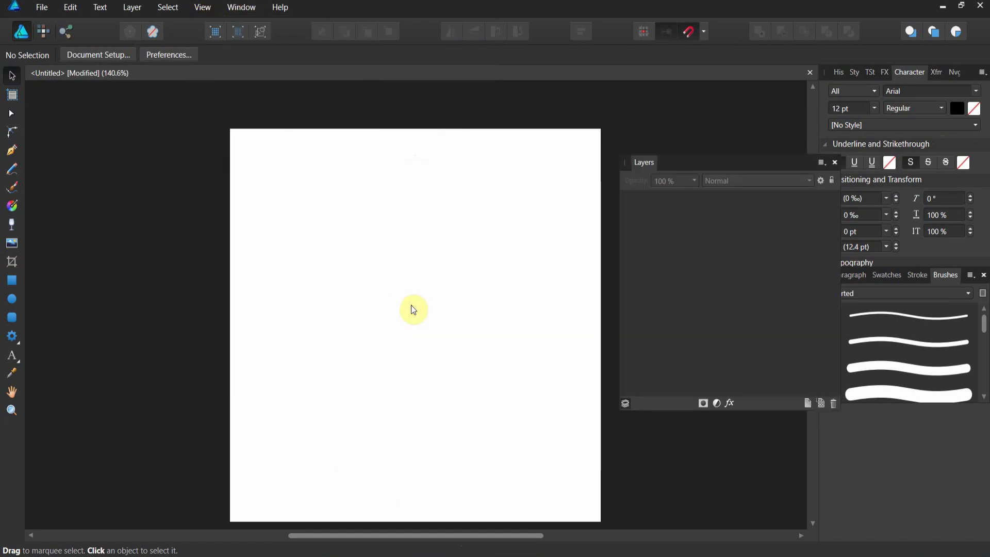
click(718, 402)
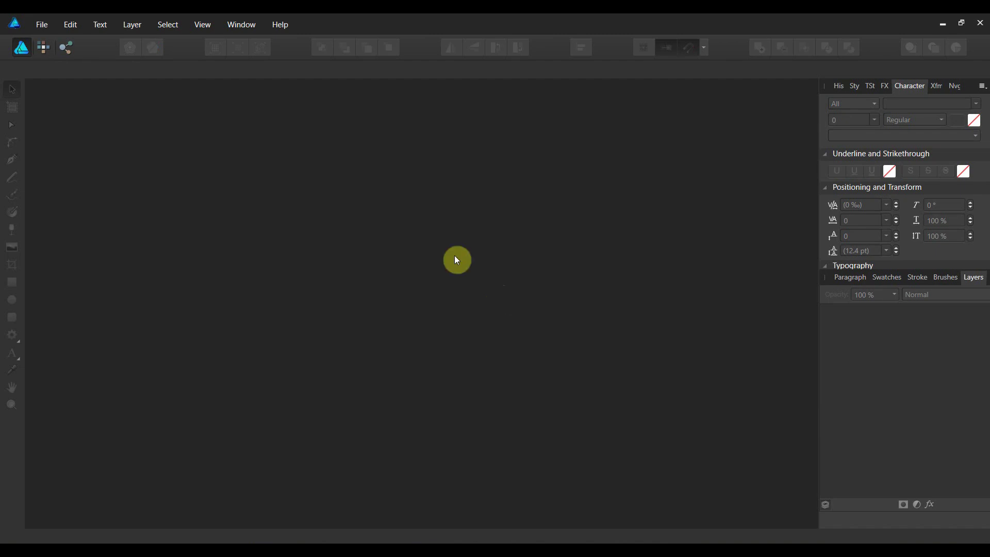
Create a new portrait print document with the Letter (ANSI A) page preset, 8.5 × 11 in at 300 DPI.
click(39, 26)
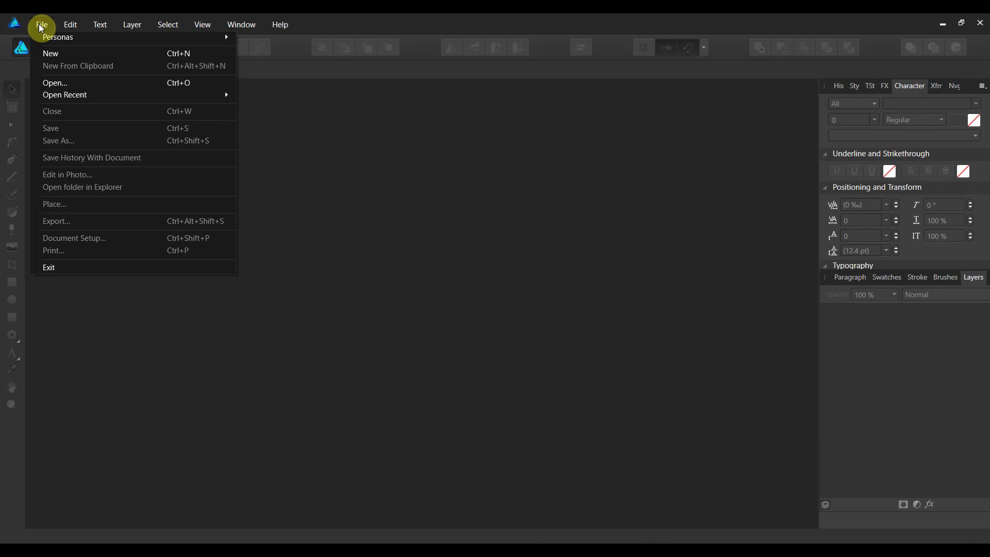
click(58, 58)
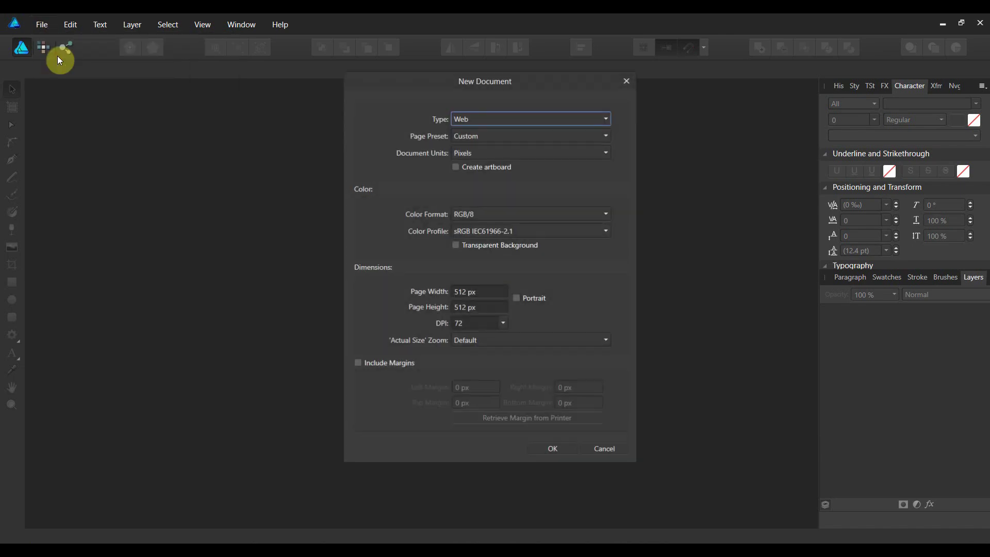
click(489, 123)
click(472, 134)
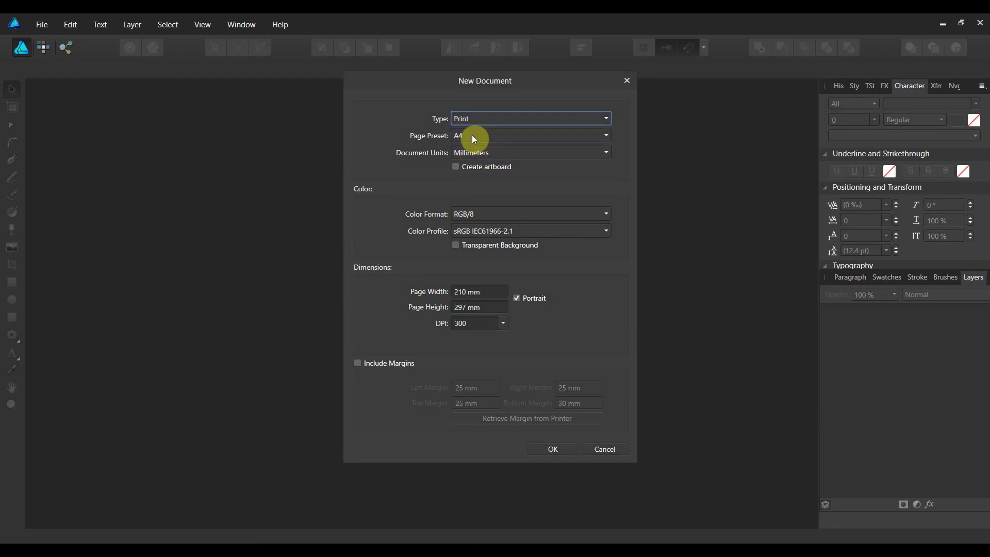
click(471, 135)
click(464, 295)
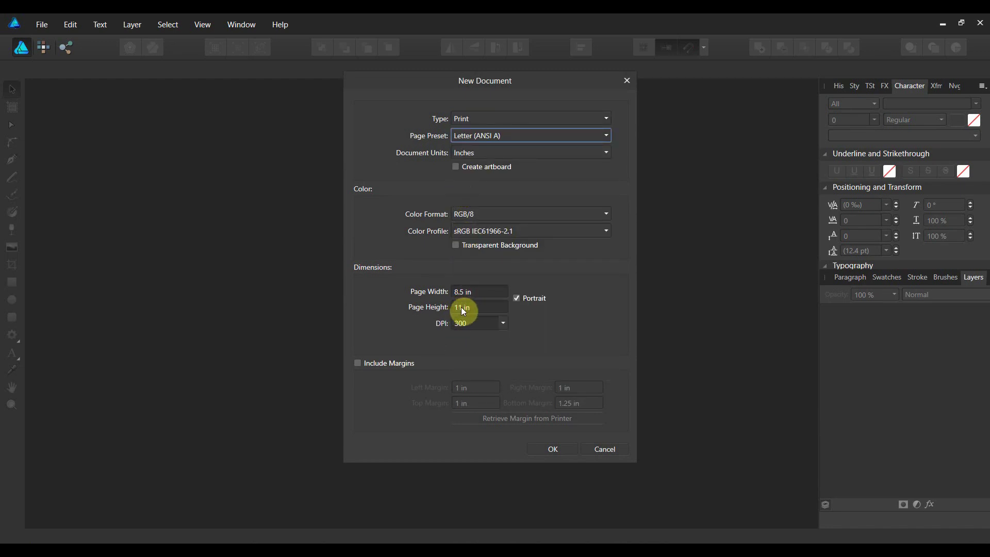
click(541, 446)
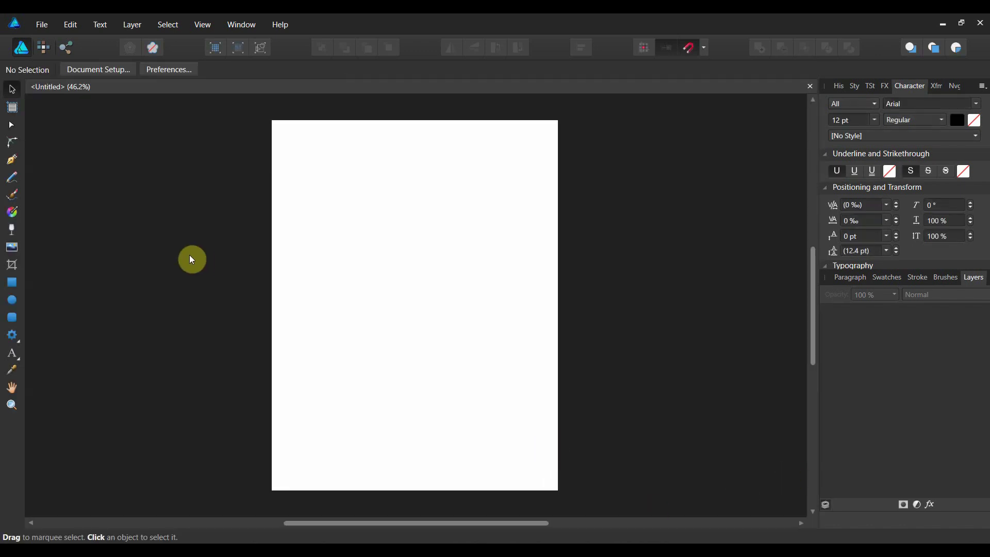
Draw a rectangle covering the whole page, show the Color panel and fill the rectangle with hex colour A27C00.
click(14, 284)
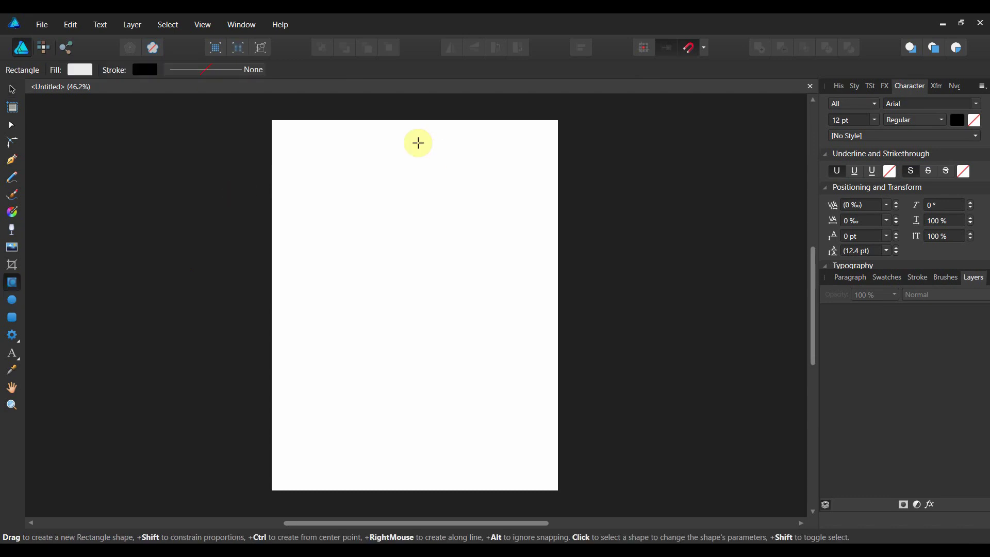
drag(271, 114, 555, 491)
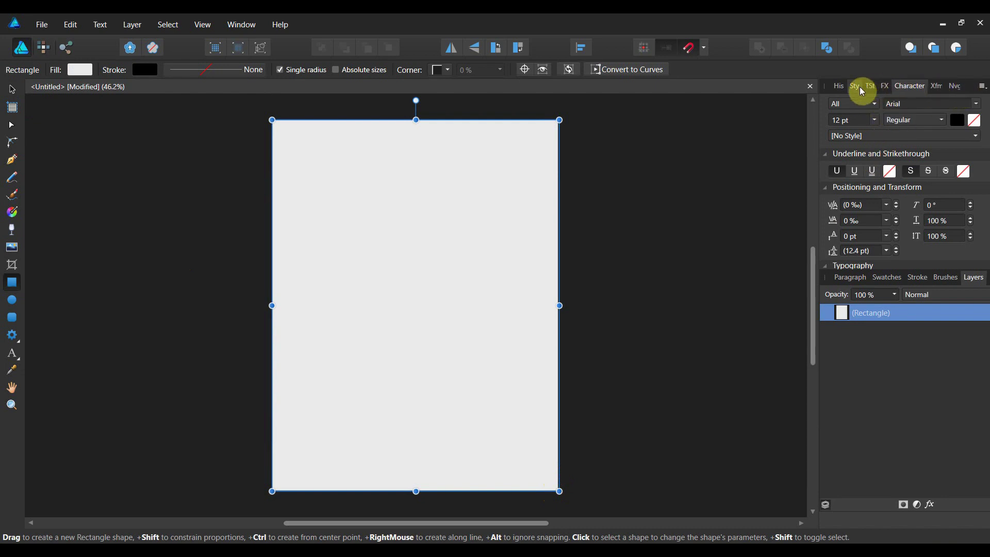
click(202, 26)
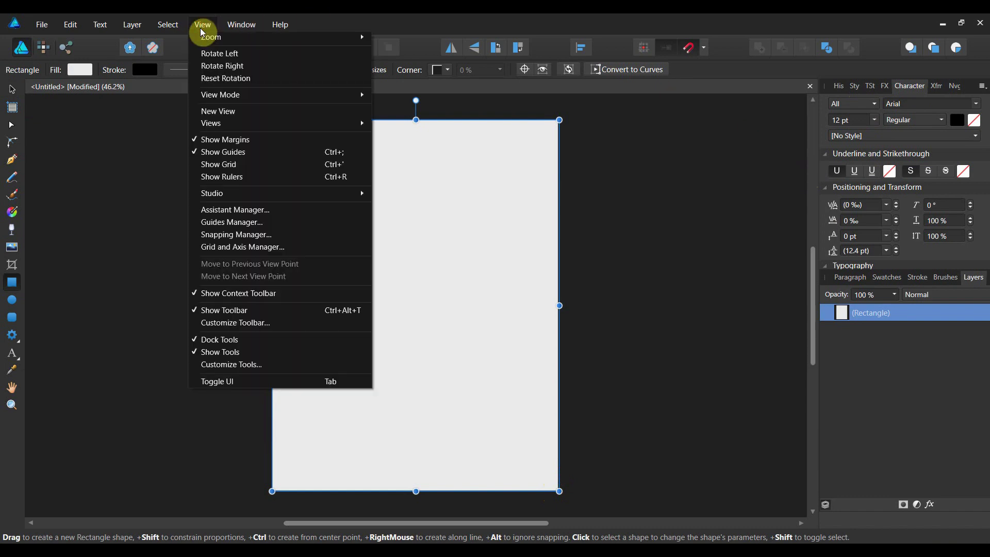
mouse_move(205, 194)
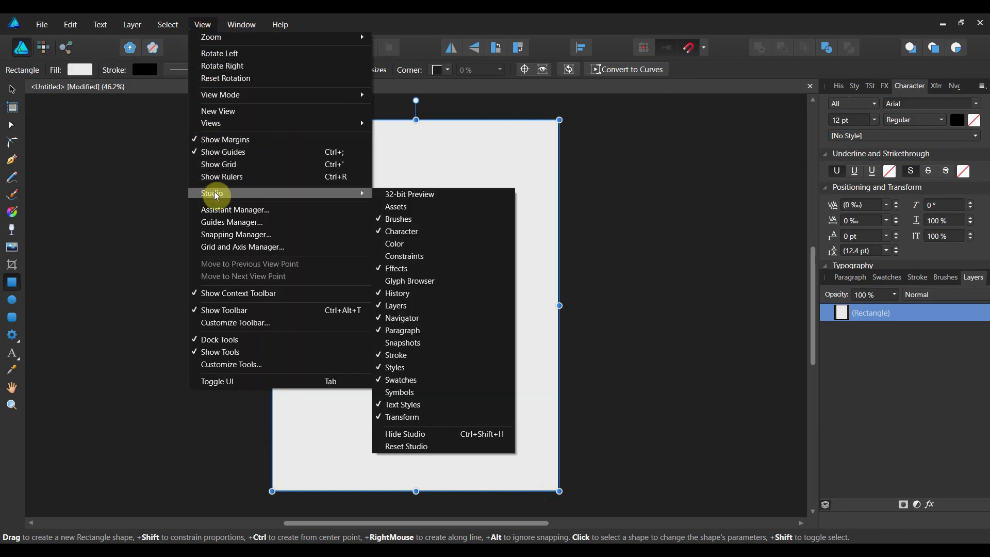
click(379, 243)
drag(177, 206, 202, 181)
click(217, 274)
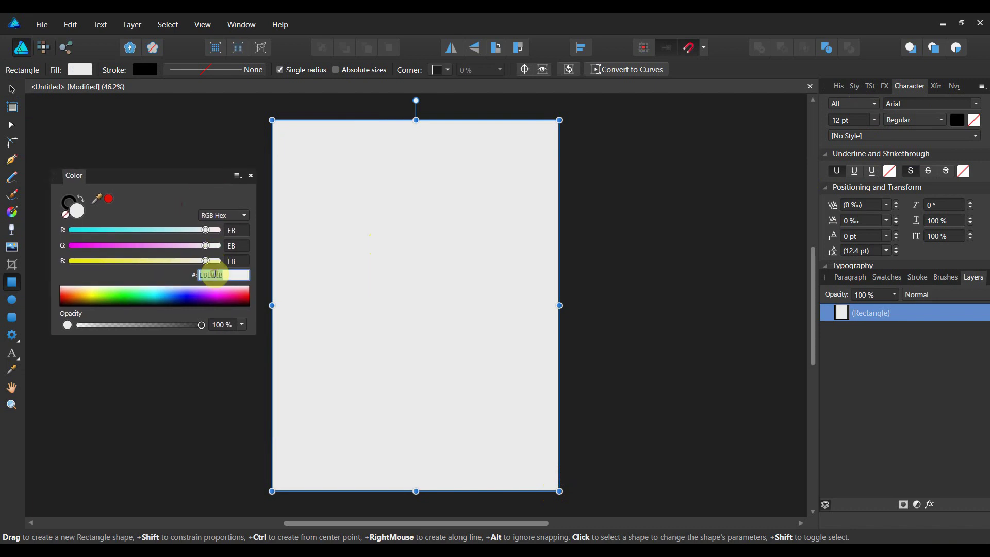
text(A27C00)
key(Return)
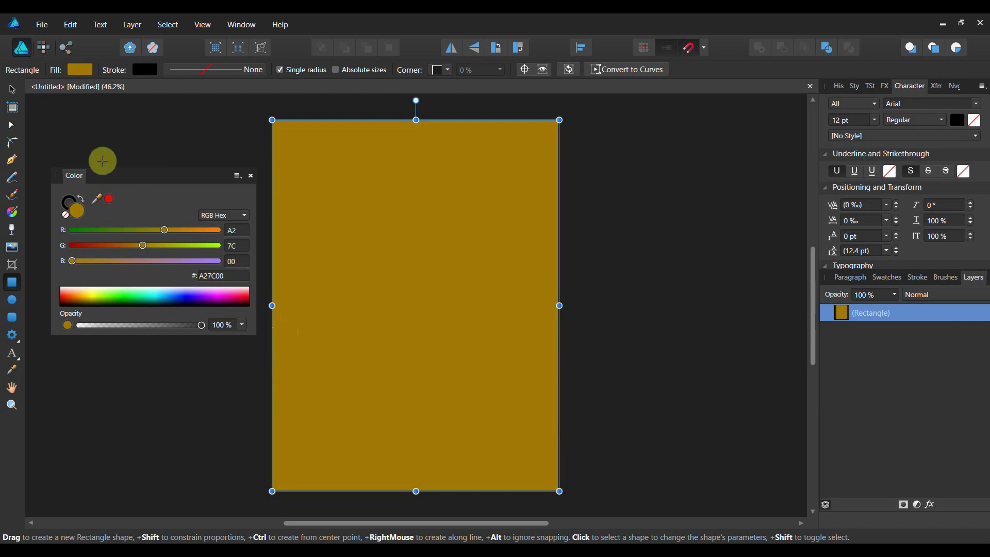
Place the image "brush texture 5 finished" over the rectangle and stretch it to cover the full page.
click(41, 25)
click(56, 203)
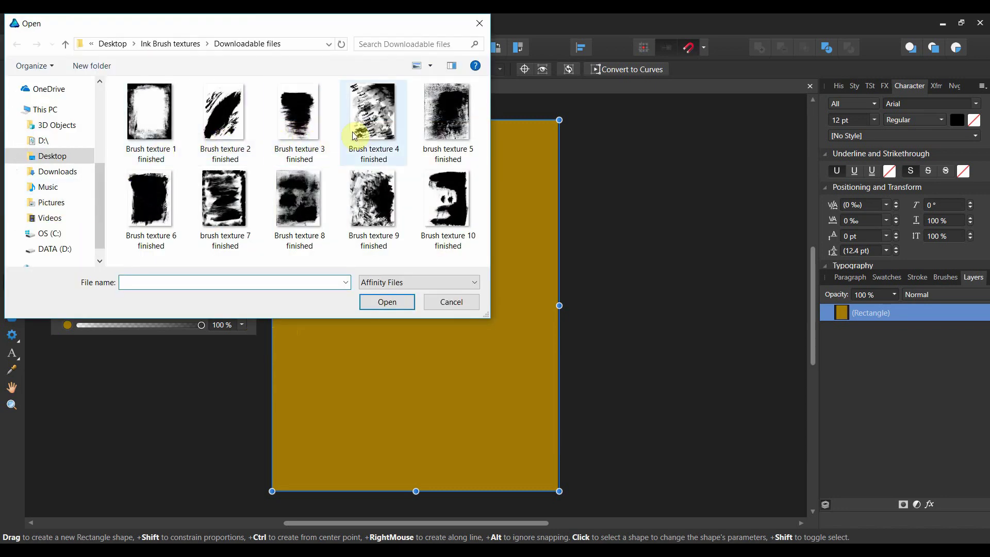
click(422, 131)
click(381, 304)
mouse_move(273, 120)
mouse_down()
mouse_move(287, 154)
mouse_move(553, 485)
mouse_up()
drag(416, 482, 416, 491)
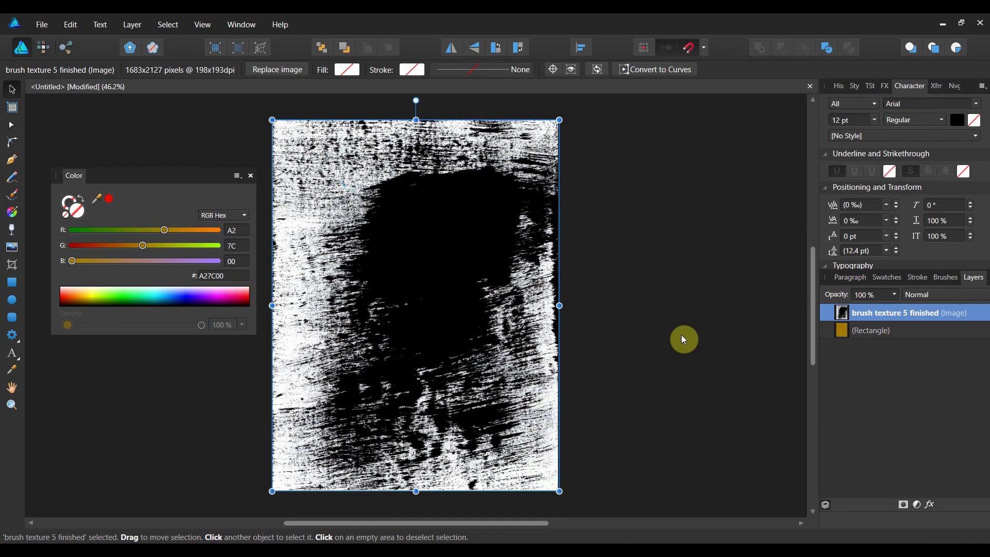
Undock the Layers panel and float it beside the page.
click(910, 299)
click(969, 282)
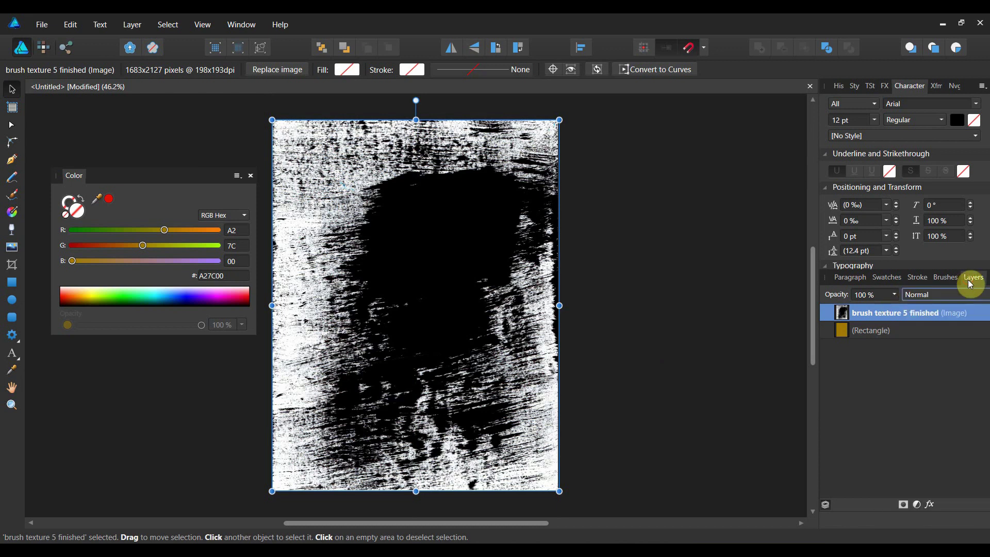
drag(968, 280, 577, 128)
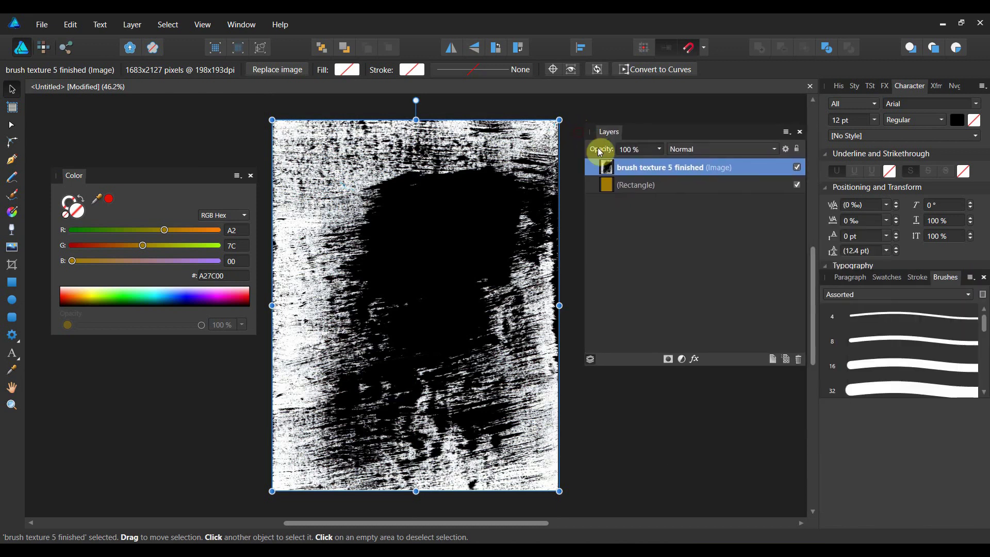
Set the brush texture 5 layer's blend mode to Color Burn and its opacity to 25 %, and deselect it.
click(711, 150)
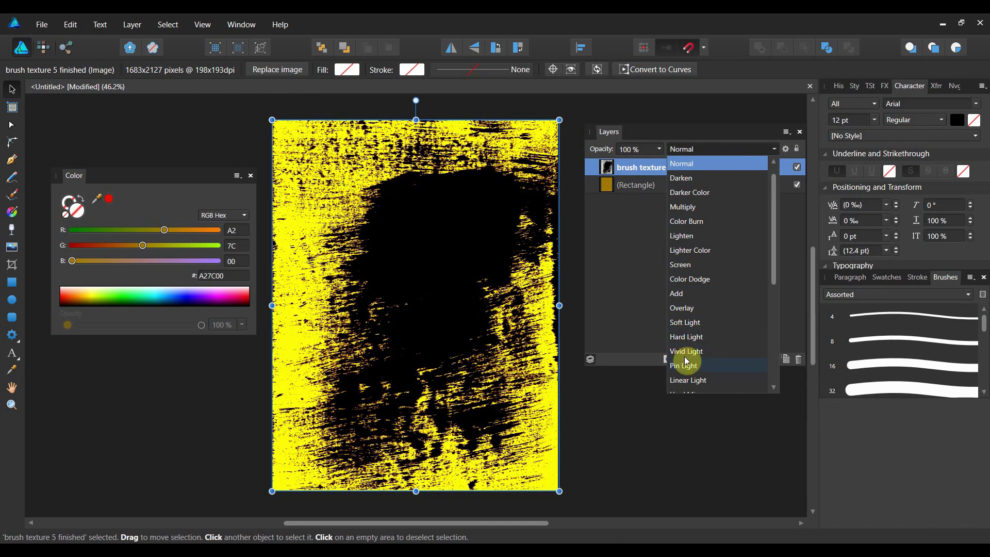
scroll(686, 376, down, 2)
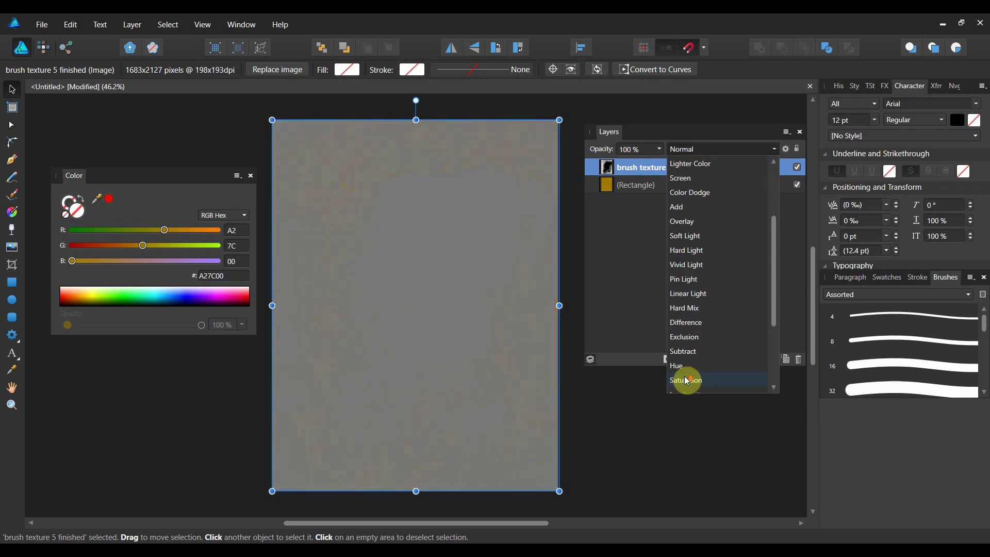
scroll(689, 307, up, 1)
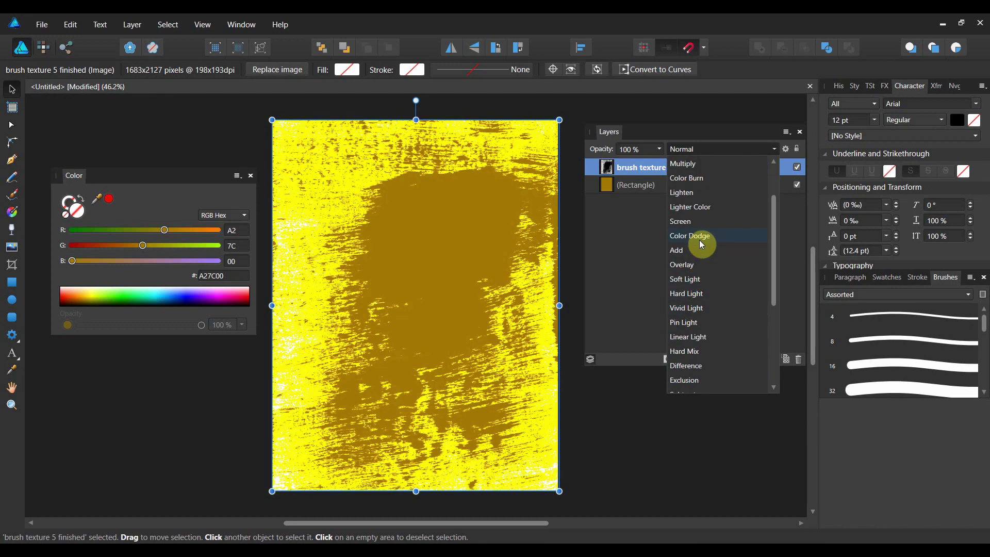
click(698, 178)
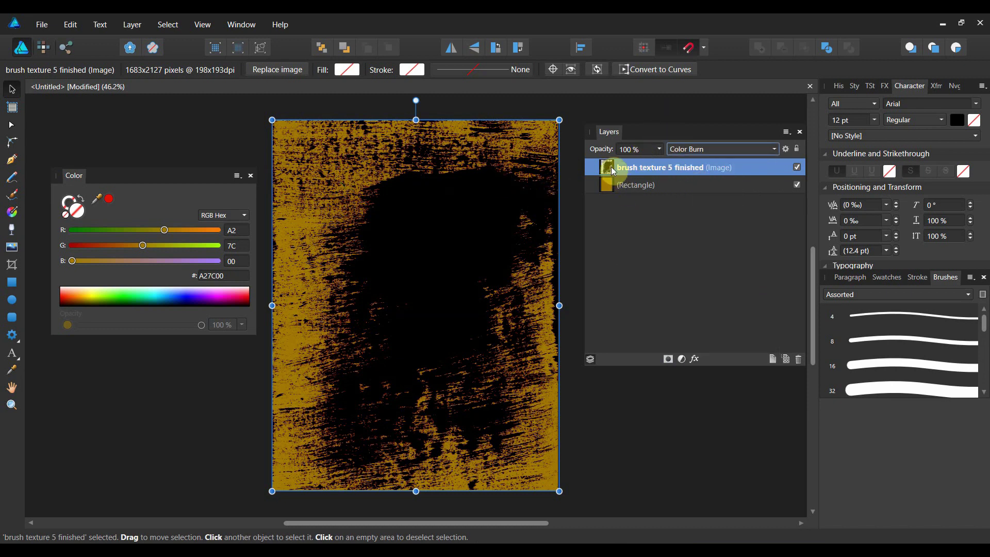
click(660, 148)
drag(662, 161, 603, 174)
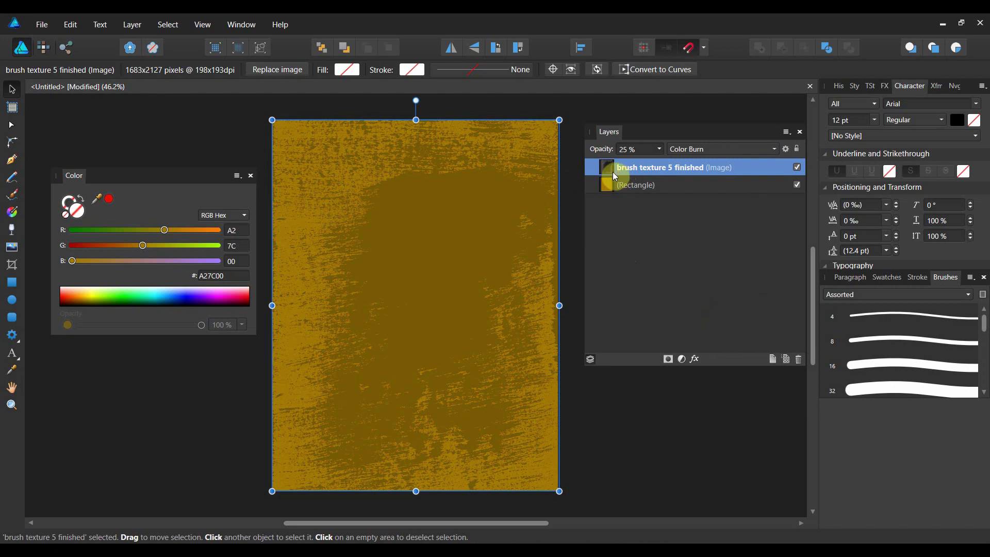
key(ctrl+d)
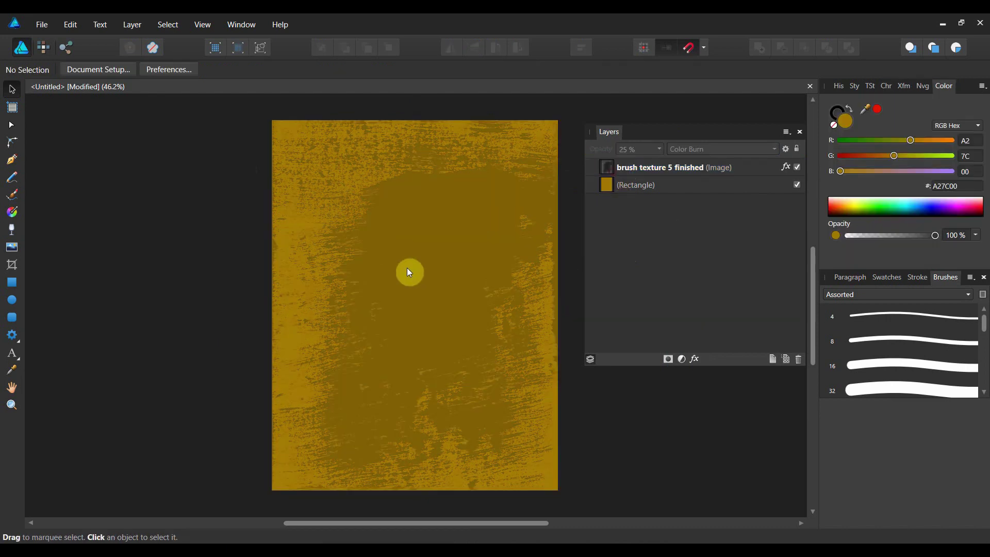
Place the image "Brush texture 8 finished" above the brush texture 5 layer and stretch it to cover the full page.
click(623, 170)
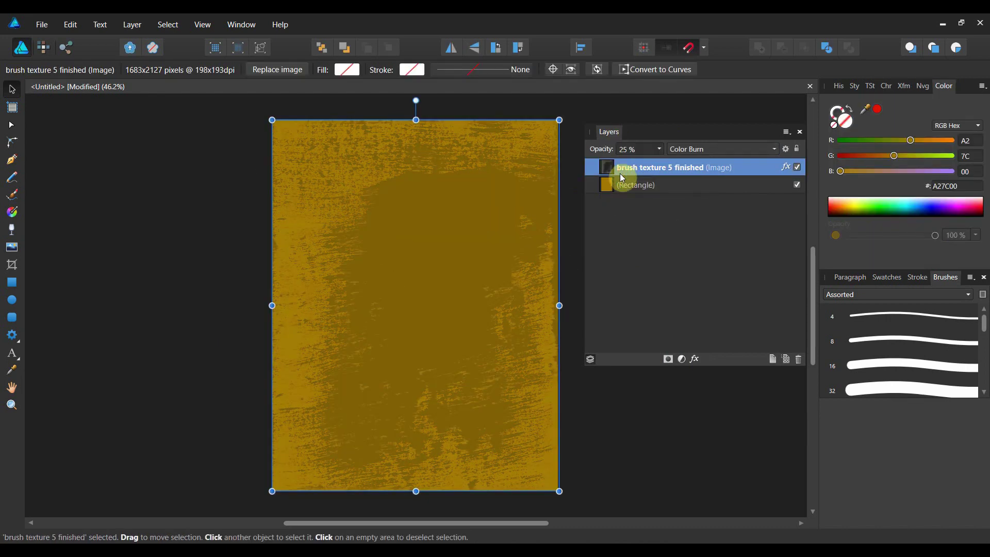
click(53, 32)
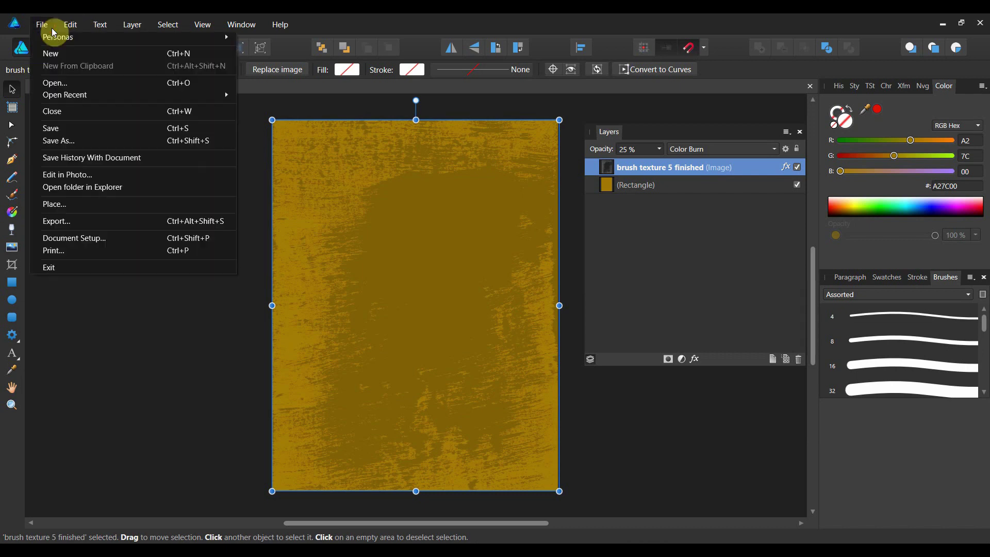
click(38, 202)
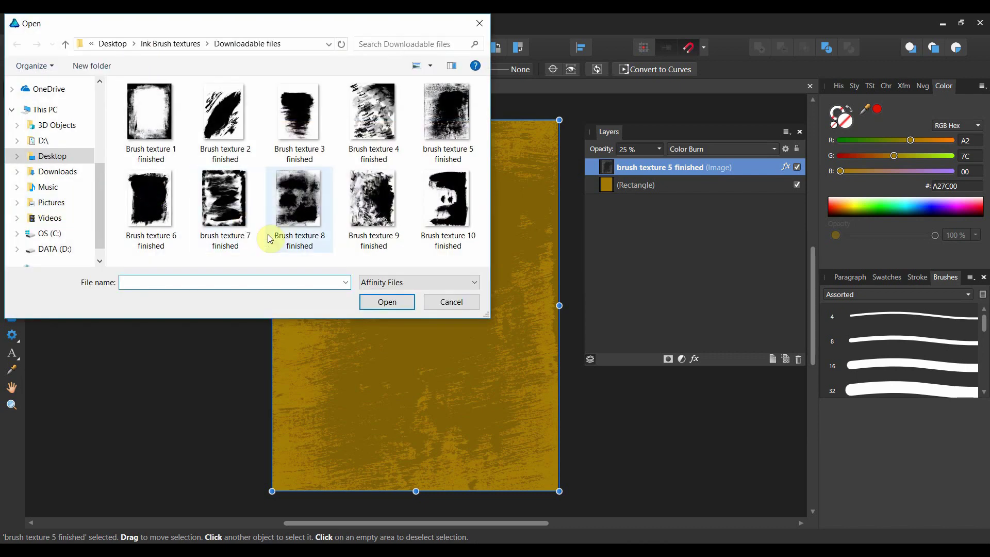
click(294, 220)
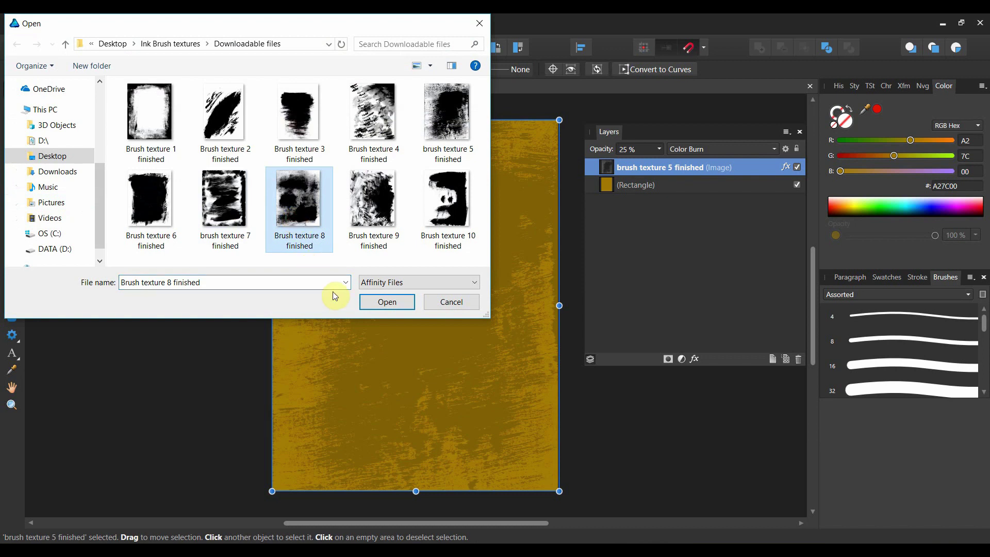
click(376, 304)
mouse_move(276, 125)
mouse_down()
mouse_move(510, 484)
mouse_move(534, 502)
mouse_up()
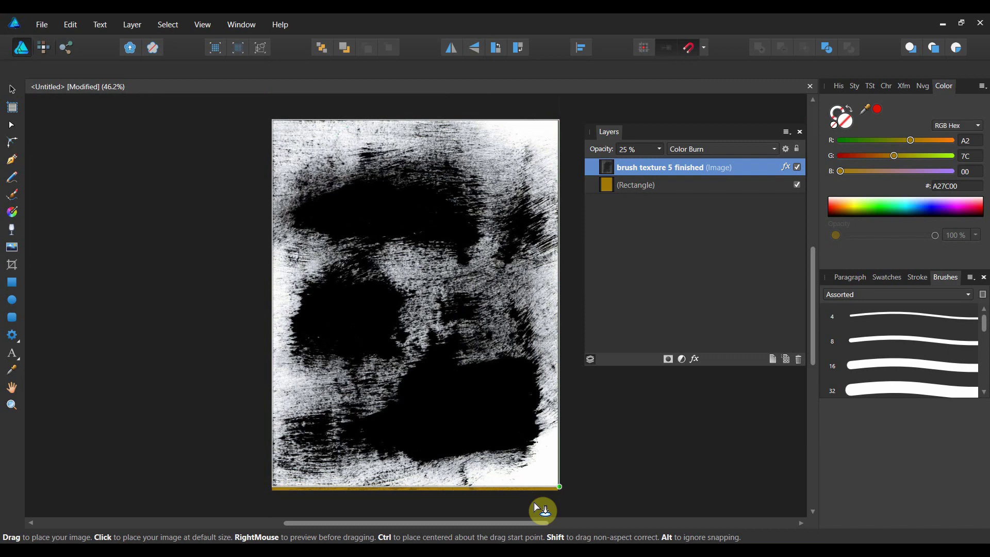
drag(416, 486, 416, 489)
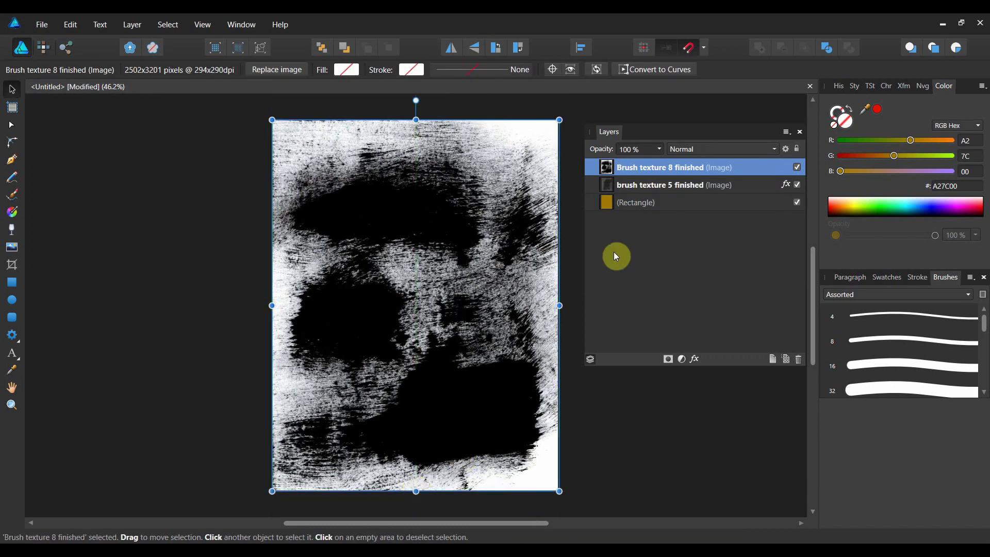
Set the brush texture 8 layer's blend mode to Soft Light and its opacity to 32 %.
click(701, 150)
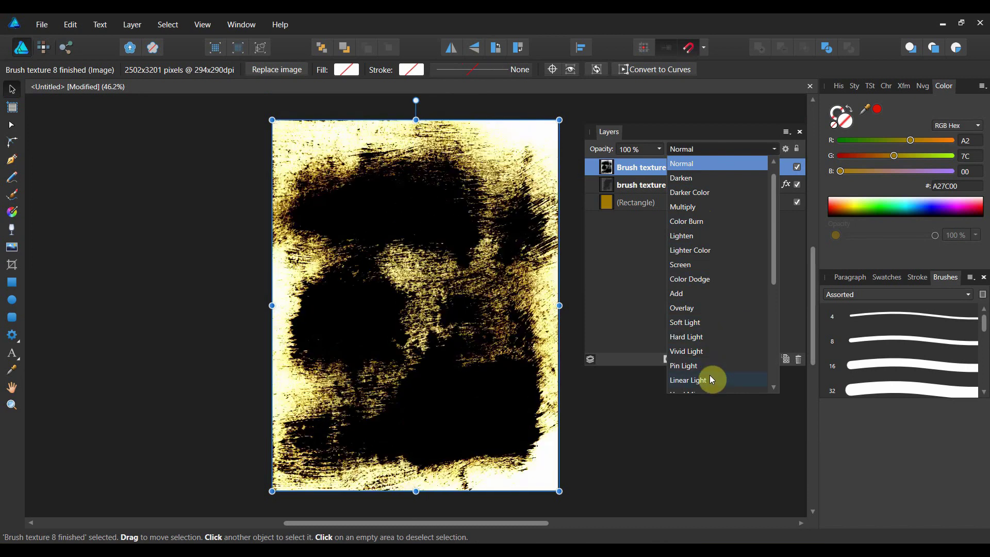
scroll(709, 375, down, 1)
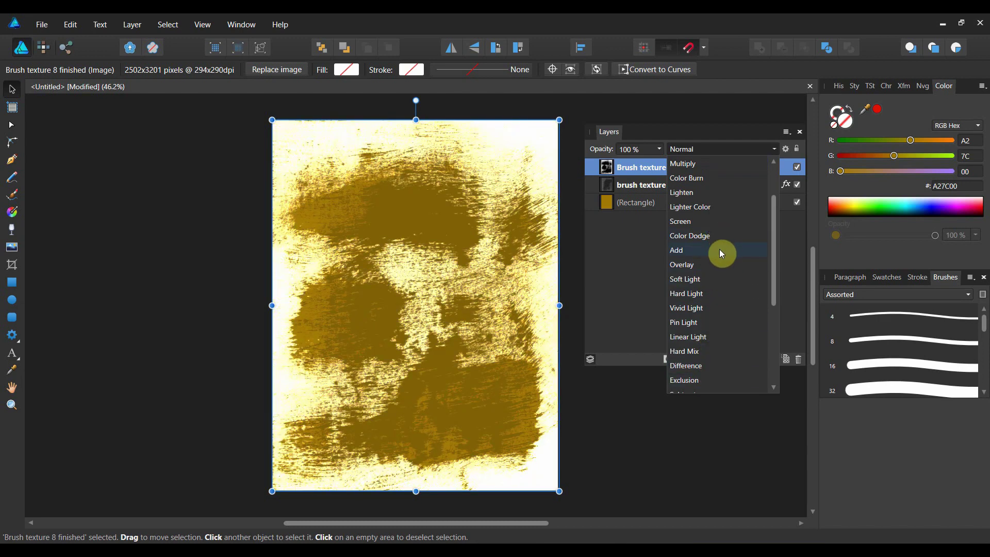
scroll(719, 266, up, 1)
scroll(720, 266, down, 1)
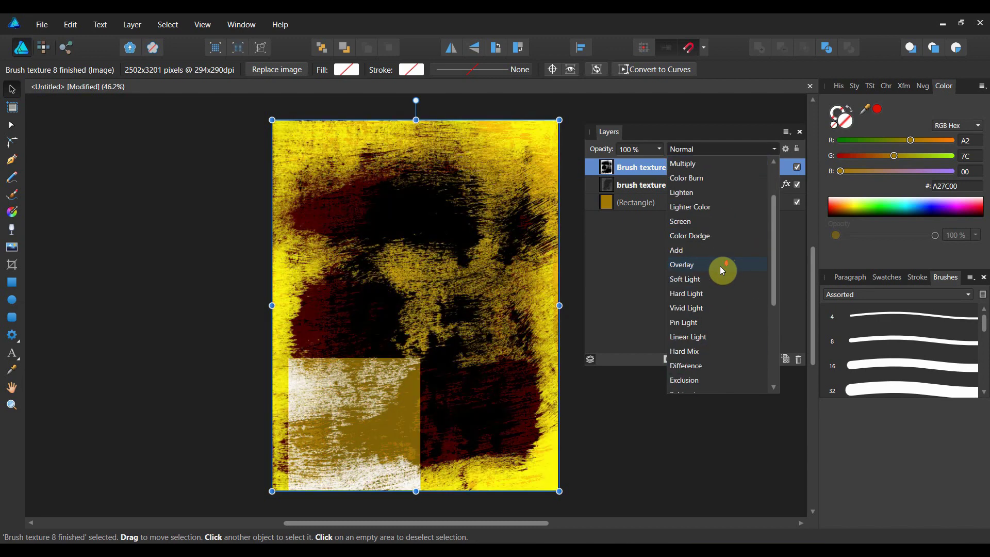
click(717, 279)
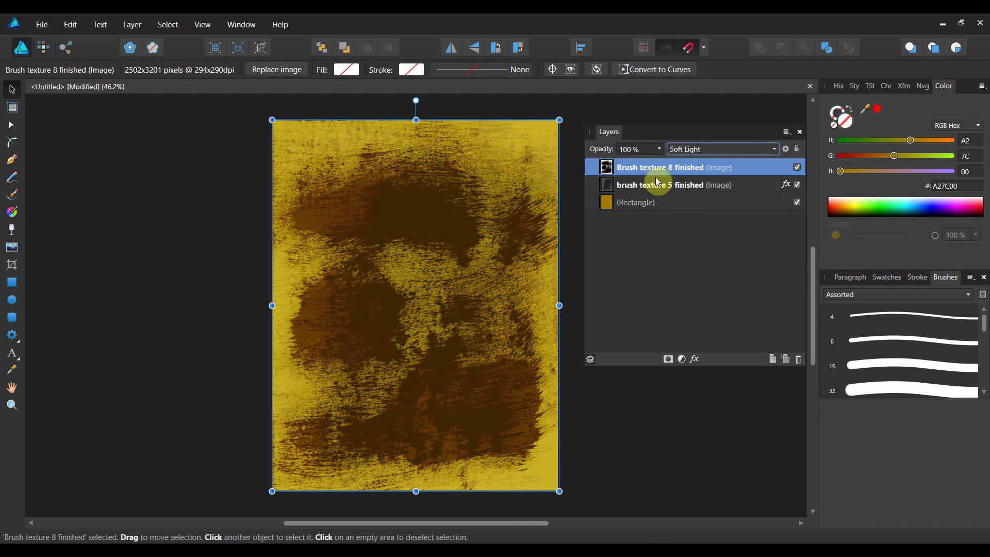
click(660, 150)
drag(661, 163, 636, 166)
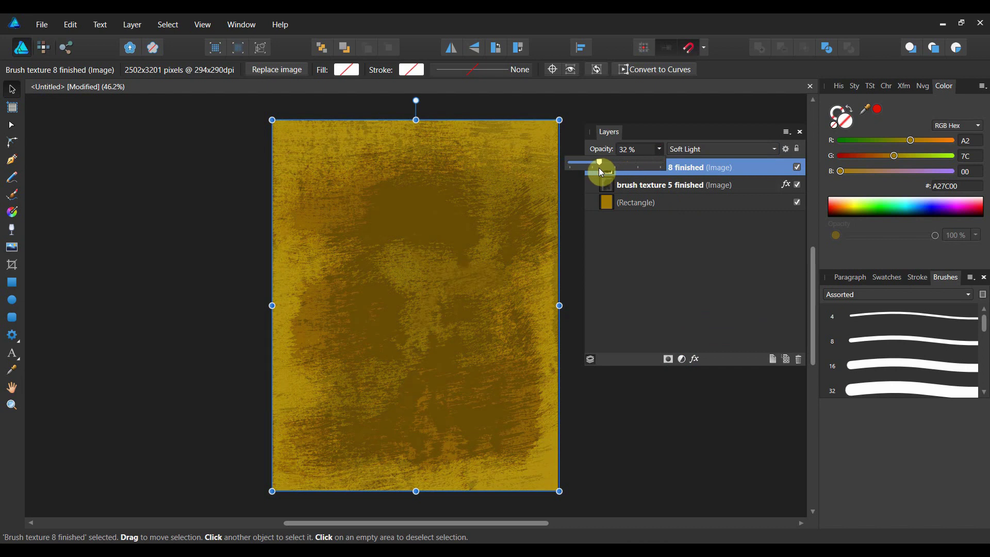
click(758, 238)
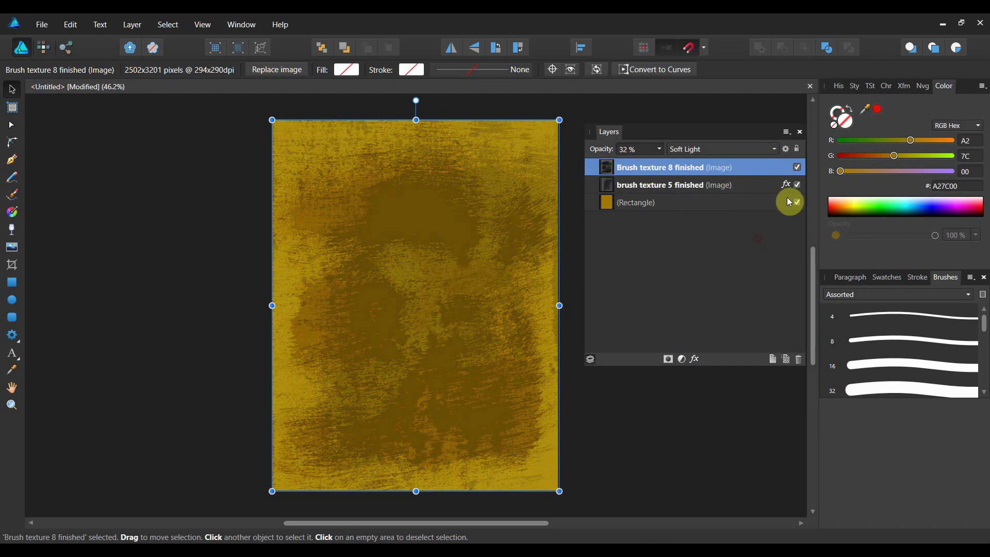
Toggle the brush texture 5 layer's visibility to compare the page with and without it, and close the floating Layers panel.
click(798, 186)
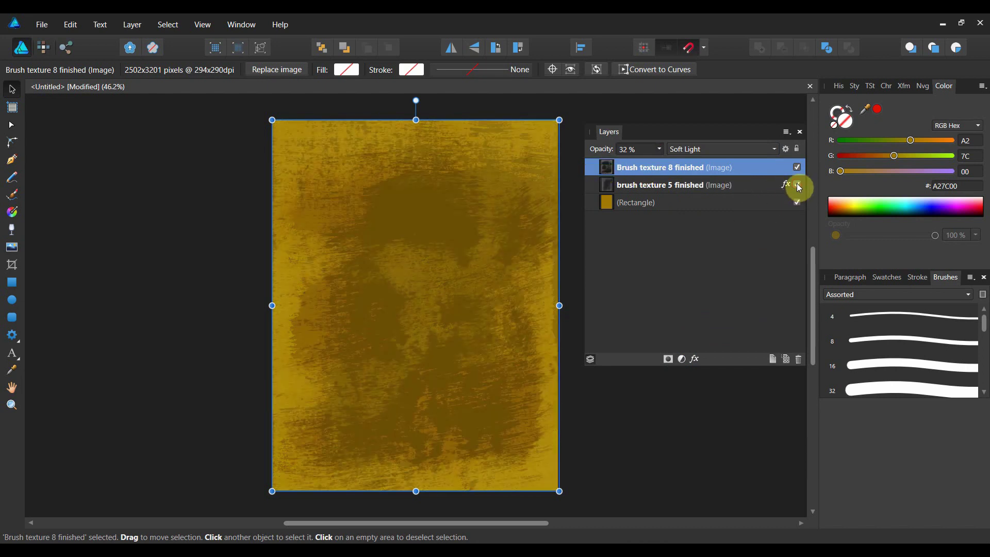
click(798, 186)
click(798, 186)
click(799, 134)
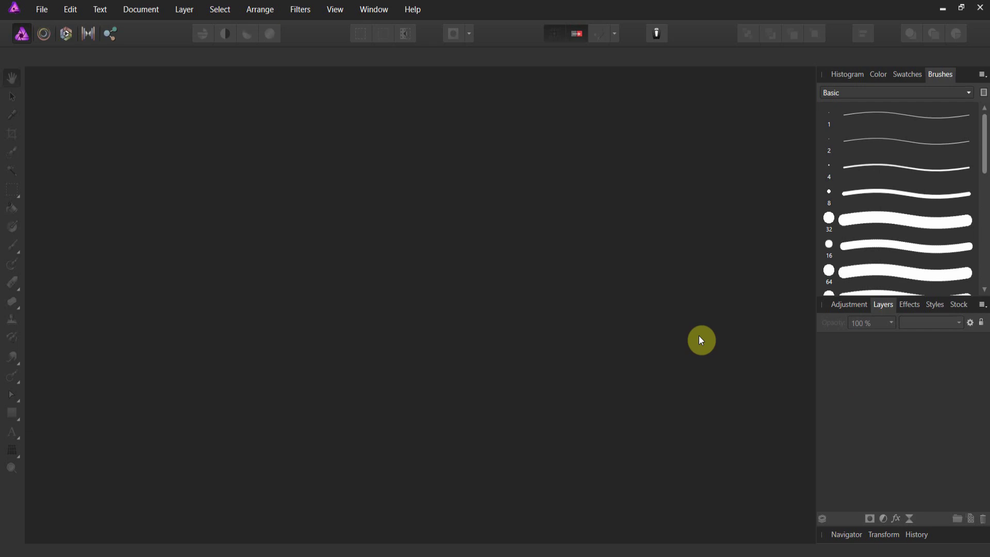
Open the image "Green background" from the Images folder in Affinity Photo.
click(42, 16)
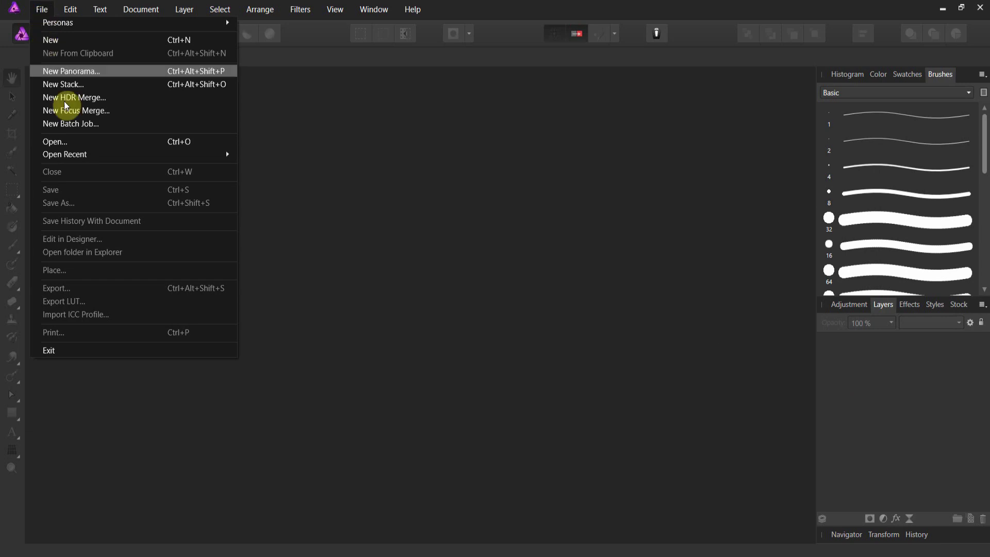
click(73, 150)
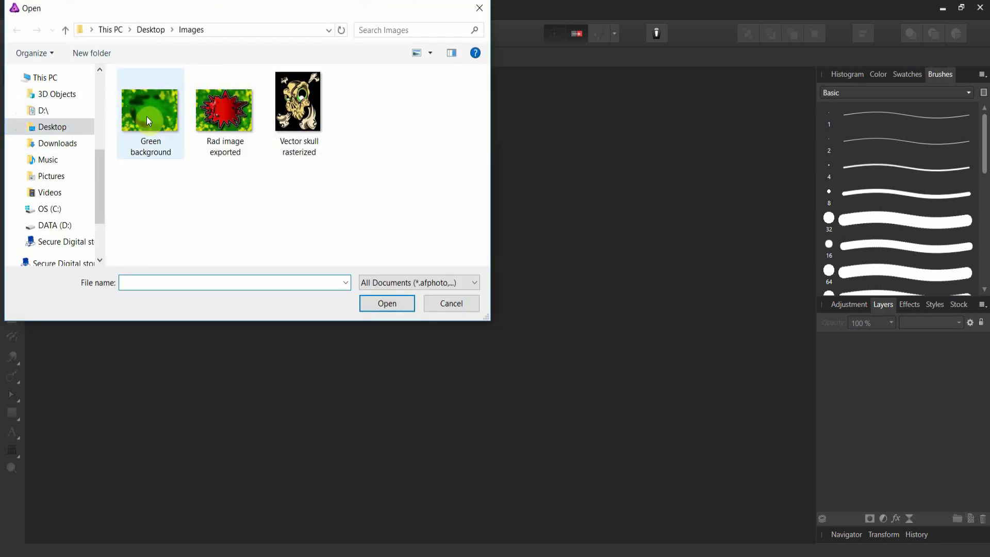
click(156, 125)
double_click(155, 124)
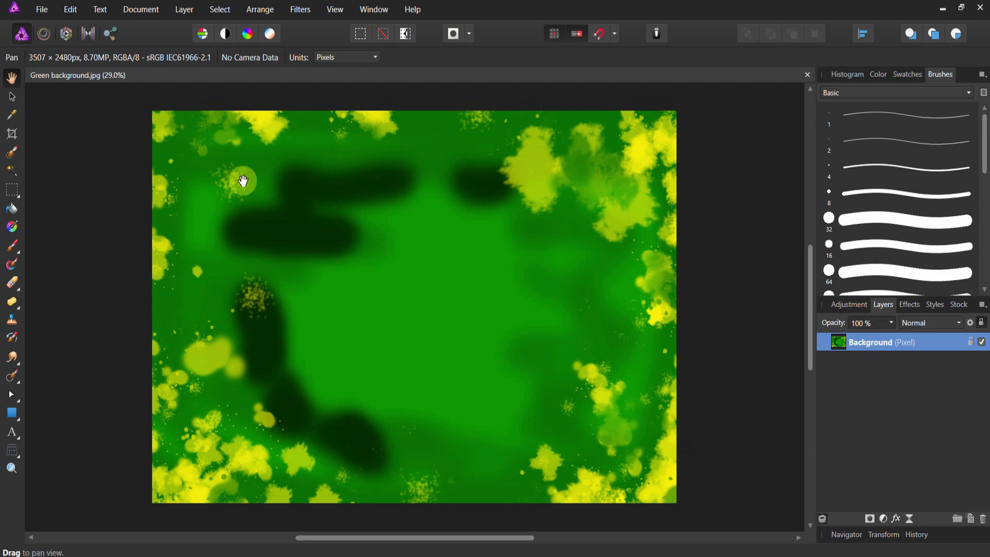
Choose "brush texture 5 finished" from the Downloadable files folder inside Ink Brush textures as the image to place.
click(47, 14)
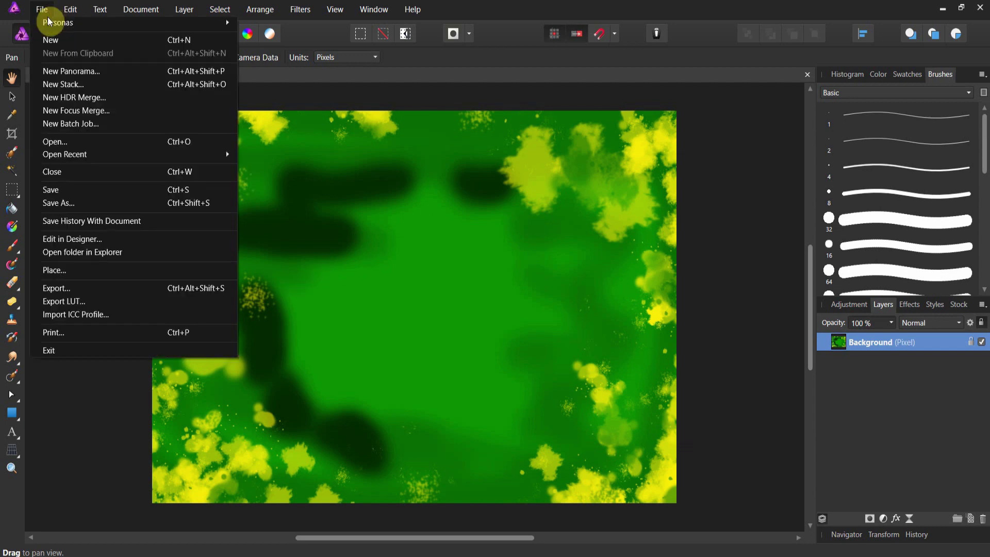
click(76, 269)
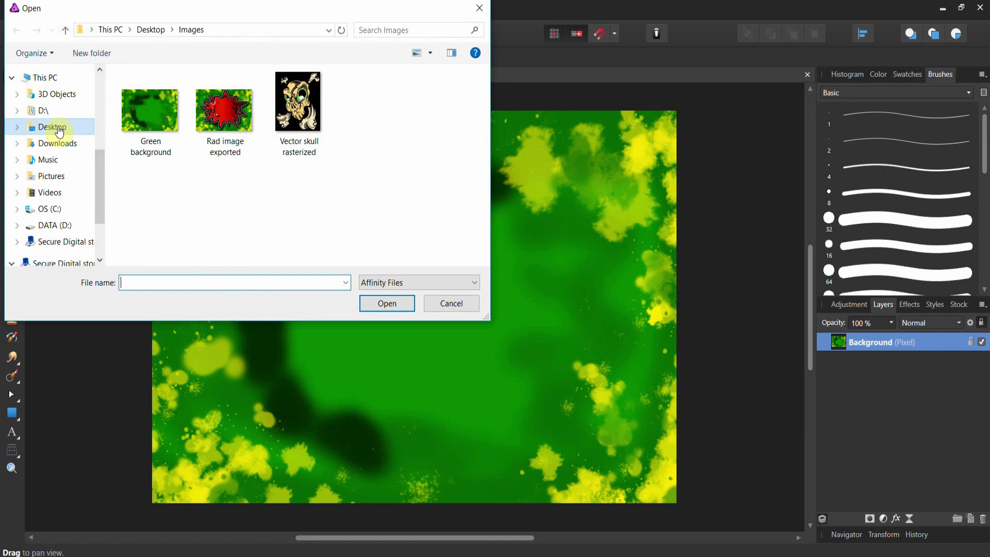
scroll(54, 110, up, 5)
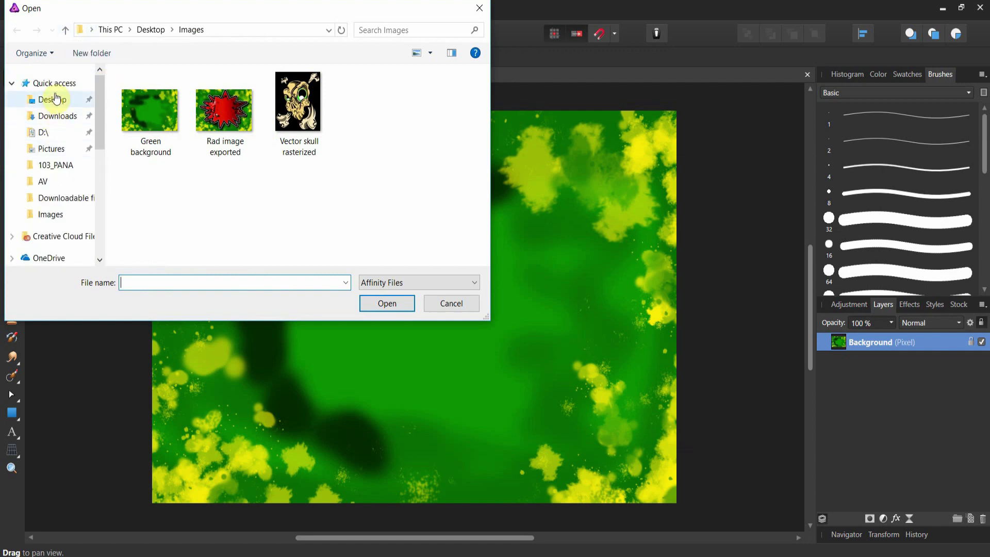
click(58, 101)
scroll(210, 171, down, 2)
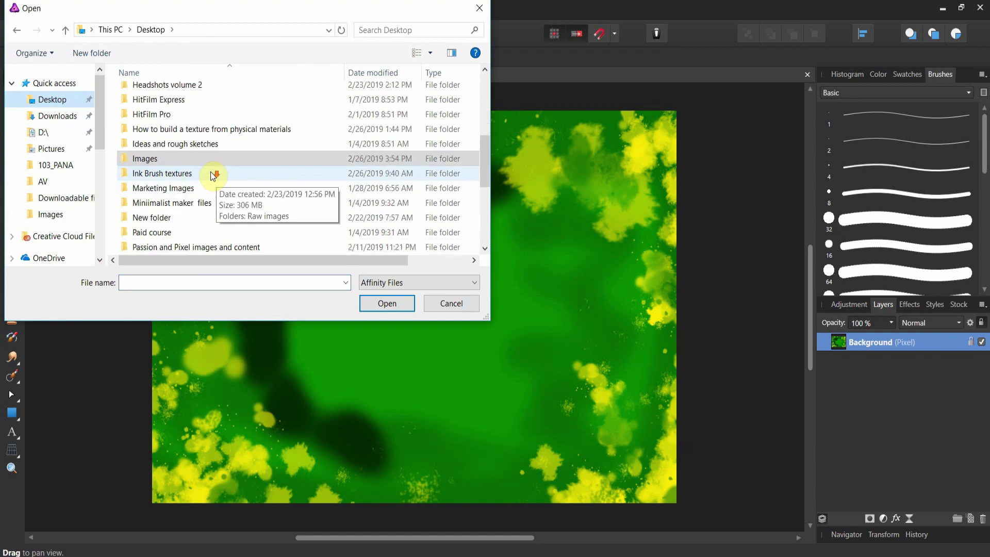
double_click(183, 174)
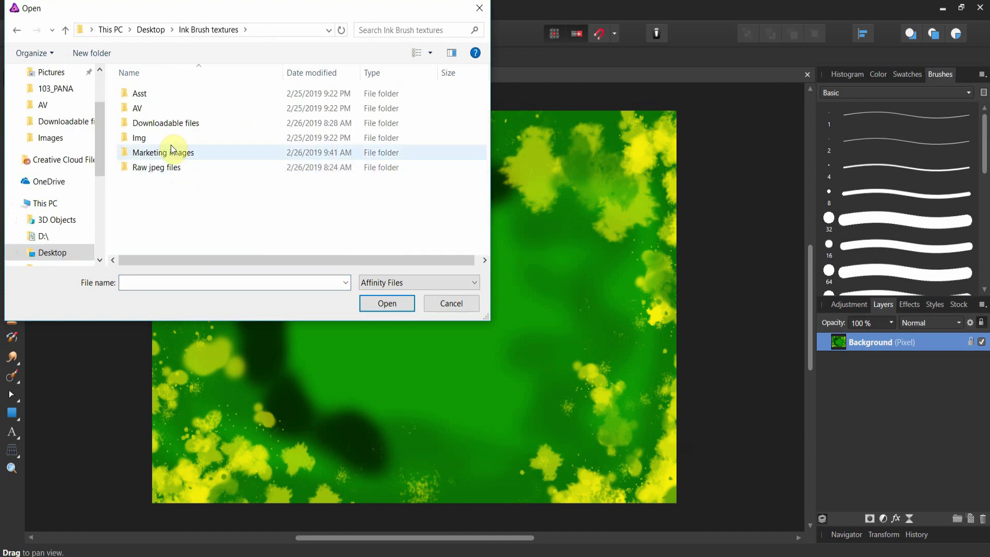
click(160, 127)
double_click(161, 127)
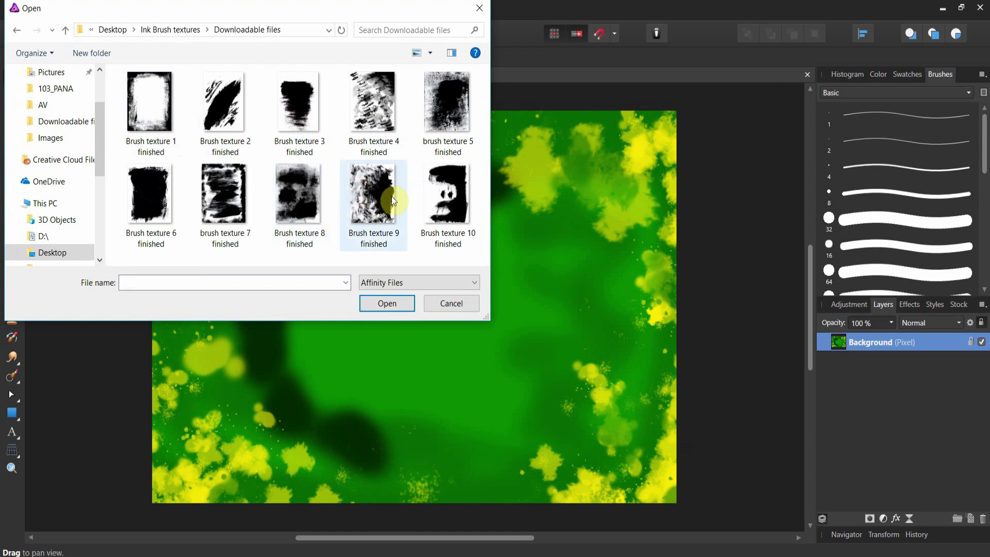
double_click(442, 117)
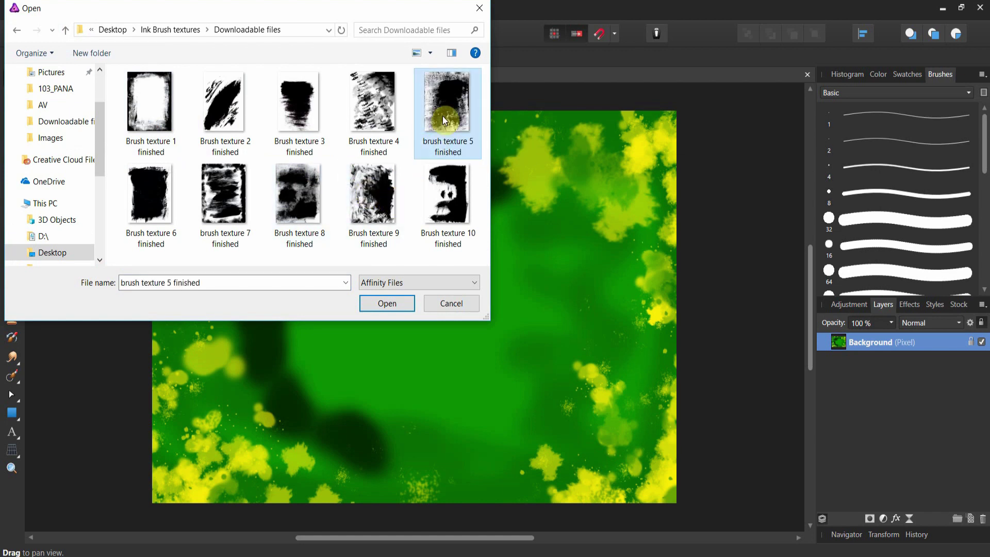
Place the brush texture 5 image stretched over the whole page and rasterize it to a mask.
mouse_move(255, 160)
mouse_down()
mouse_move(433, 325)
mouse_move(611, 430)
mouse_up()
mouse_move(388, 123)
mouse_down()
mouse_move(570, 199)
mouse_move(641, 327)
mouse_move(632, 327)
mouse_up()
mouse_move(416, 302)
mouse_down()
mouse_move(327, 203)
mouse_move(347, 233)
mouse_up()
drag(493, 398, 650, 454)
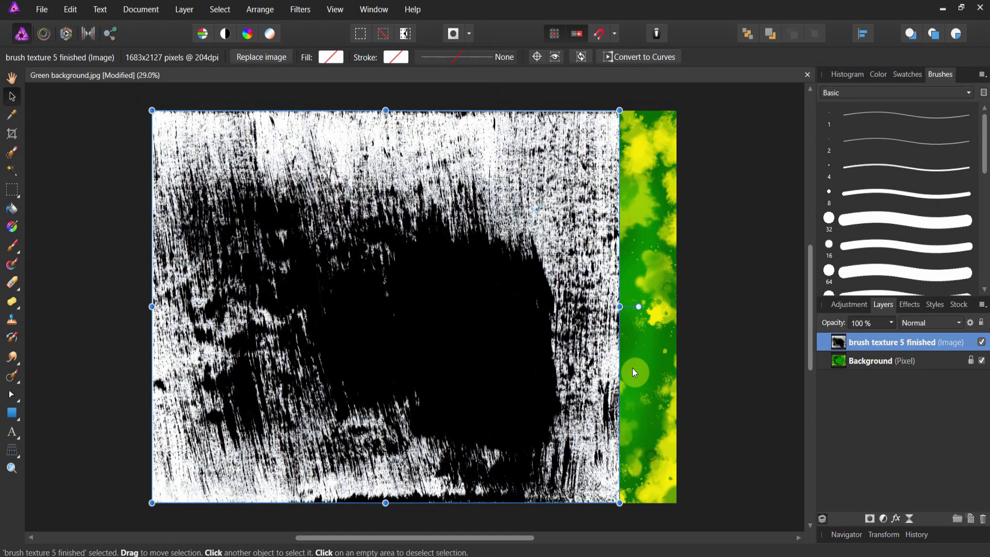
drag(618, 306, 678, 307)
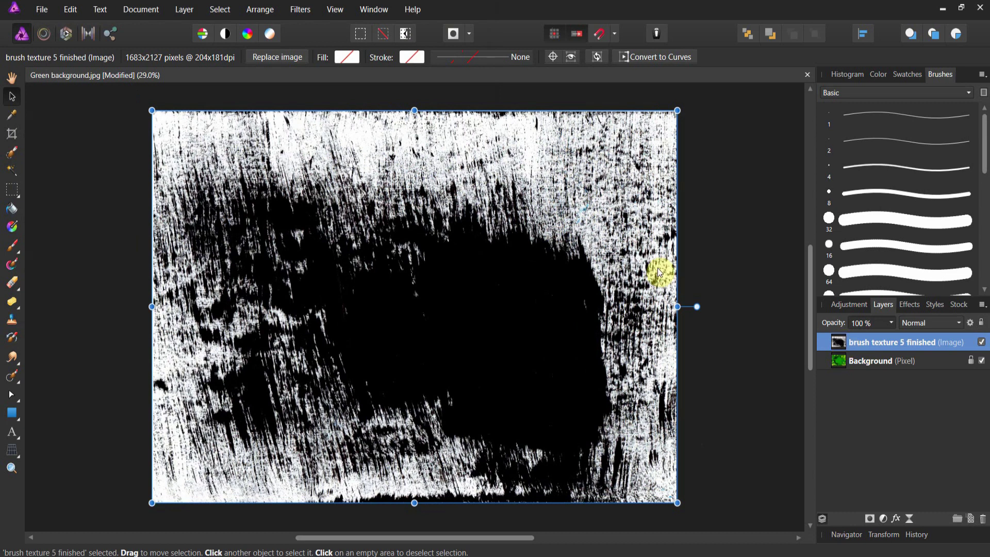
click(184, 9)
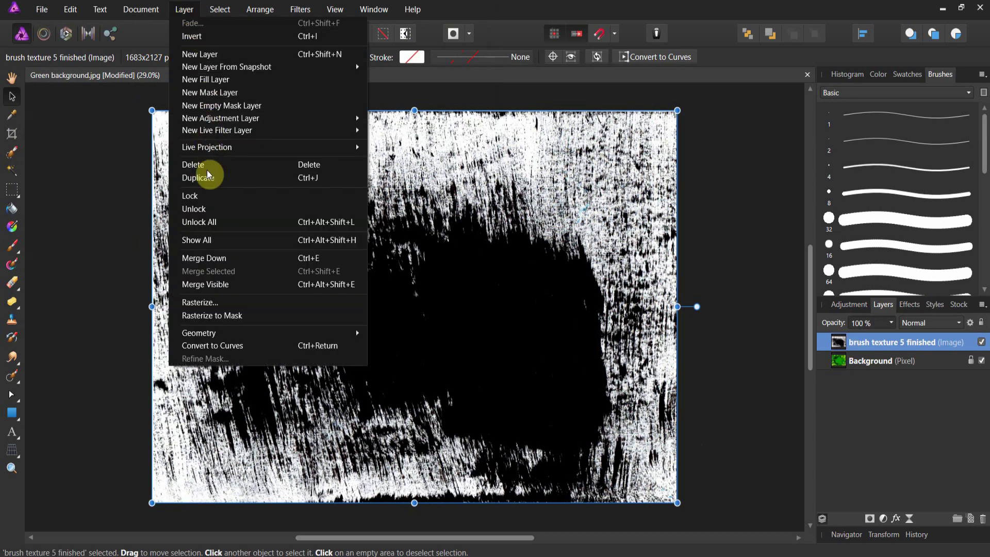
click(214, 315)
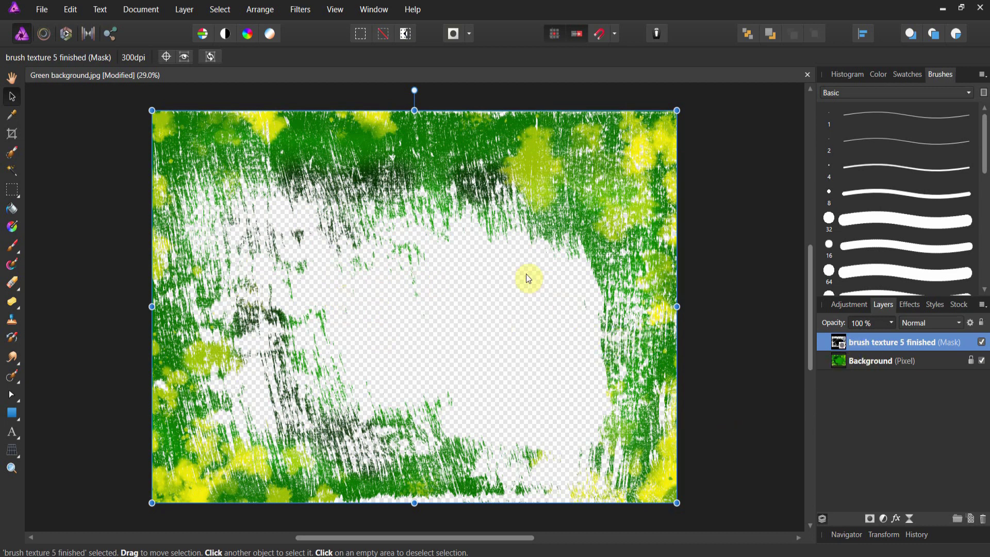
Place "Rad image exported" from the Images folder across the whole page and move its layer beneath the Background layer.
click(42, 9)
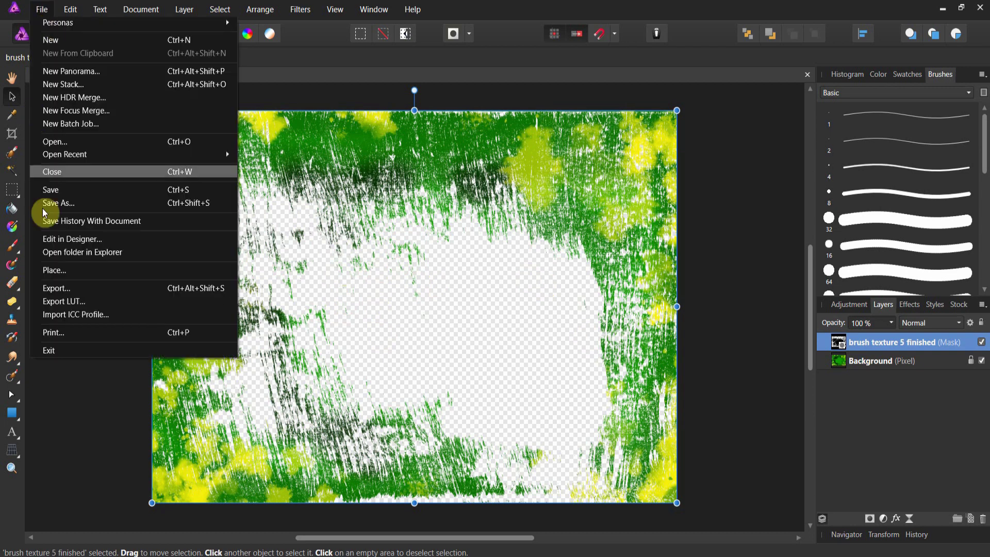
click(51, 266)
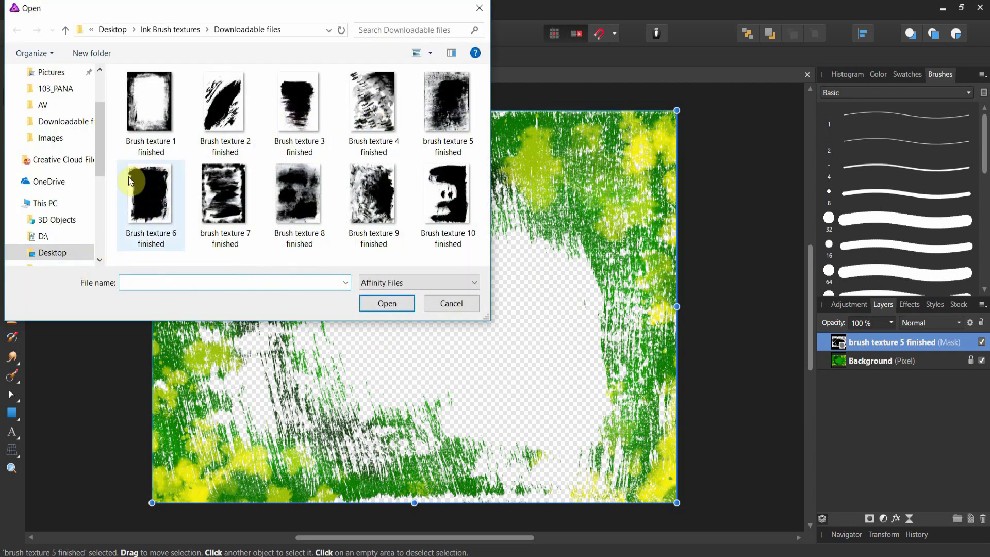
scroll(84, 144, up, 2)
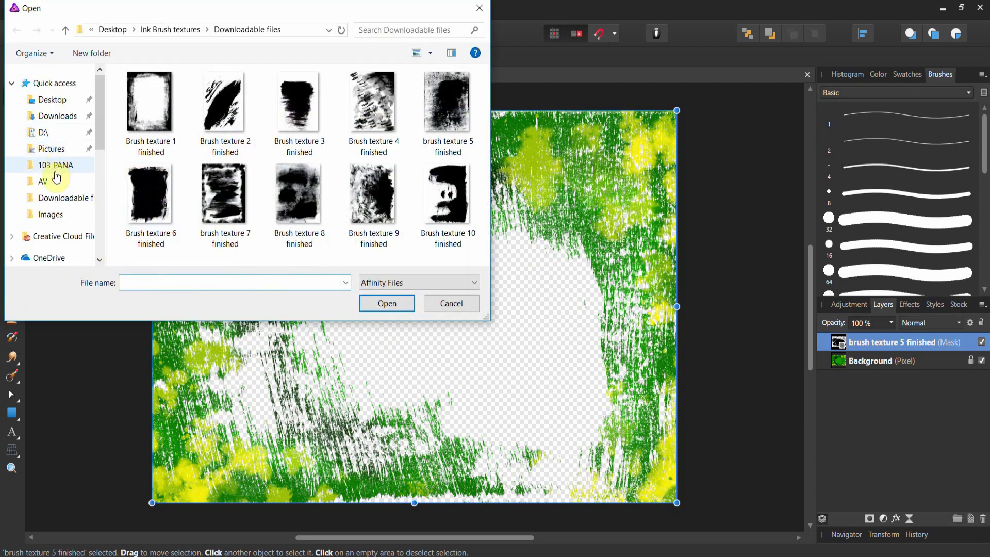
click(52, 99)
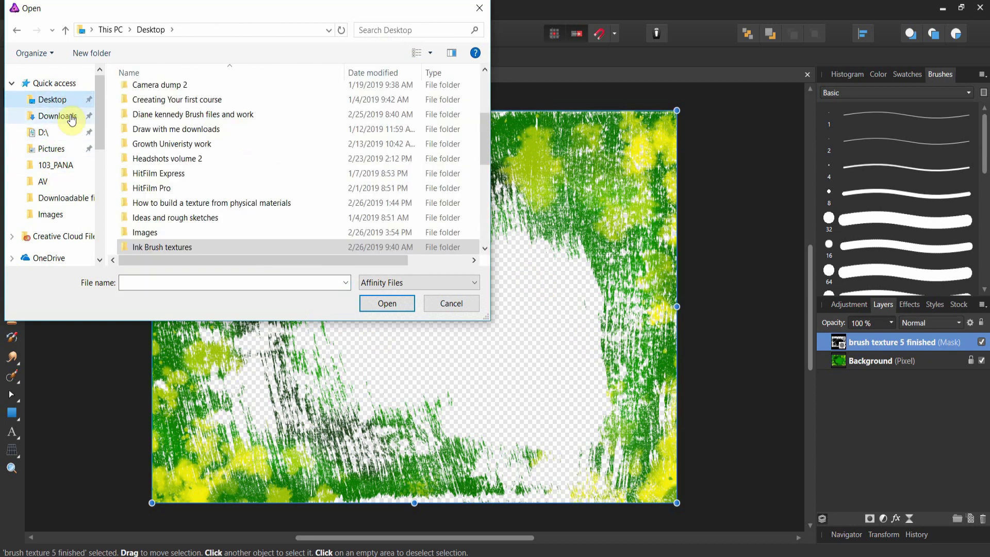
click(141, 232)
double_click(141, 232)
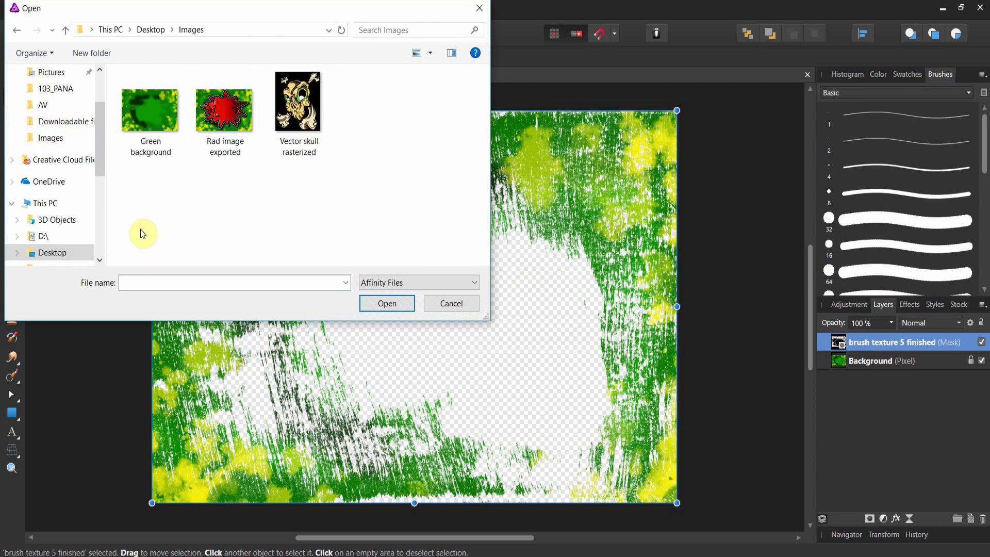
double_click(237, 129)
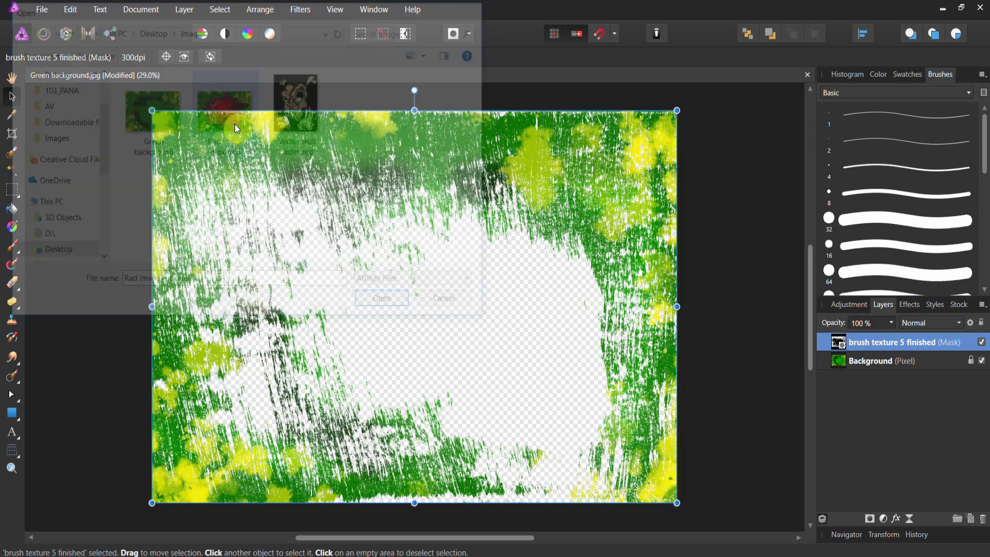
drag(199, 153, 701, 465)
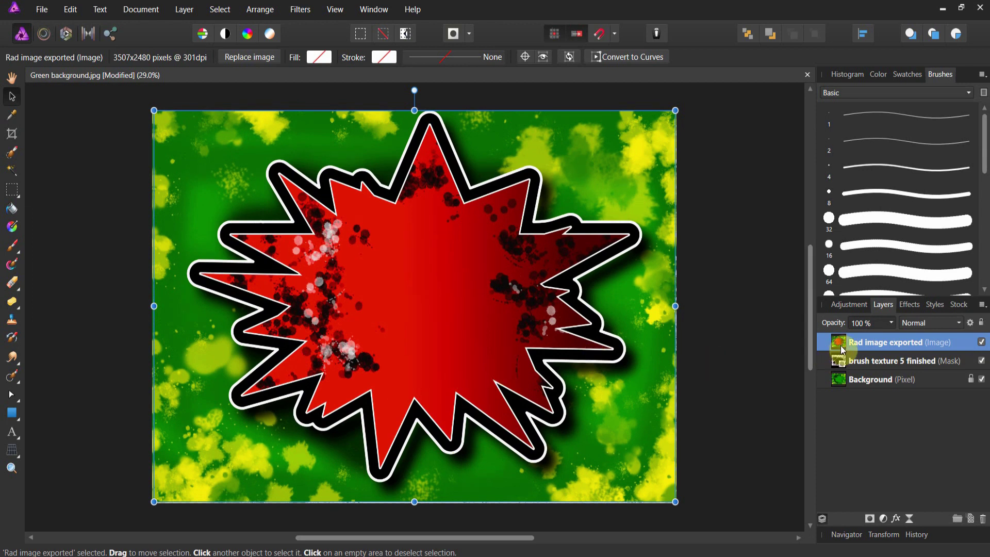
drag(840, 359, 841, 394)
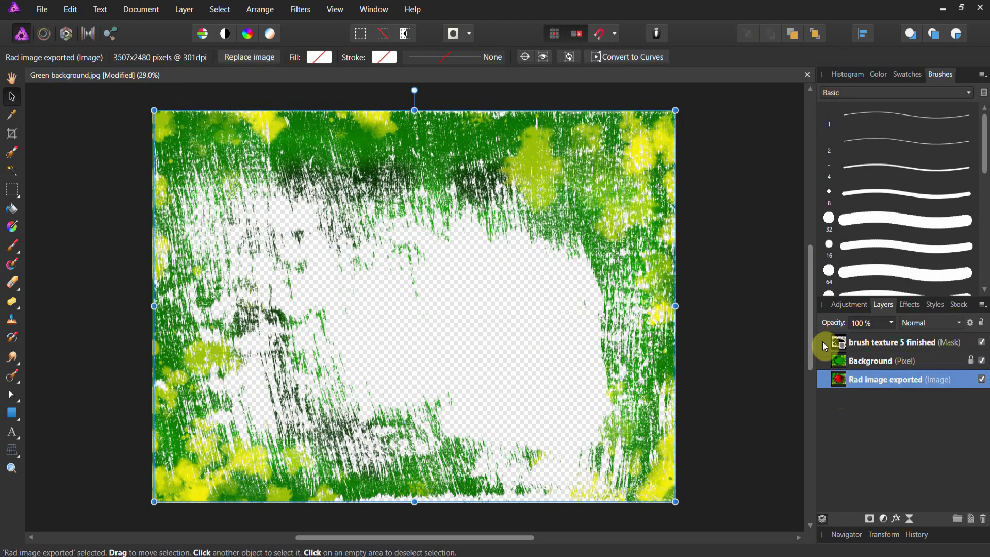
Toggle the brush texture 5 mask's visibility to compare the green background with and without it.
click(844, 362)
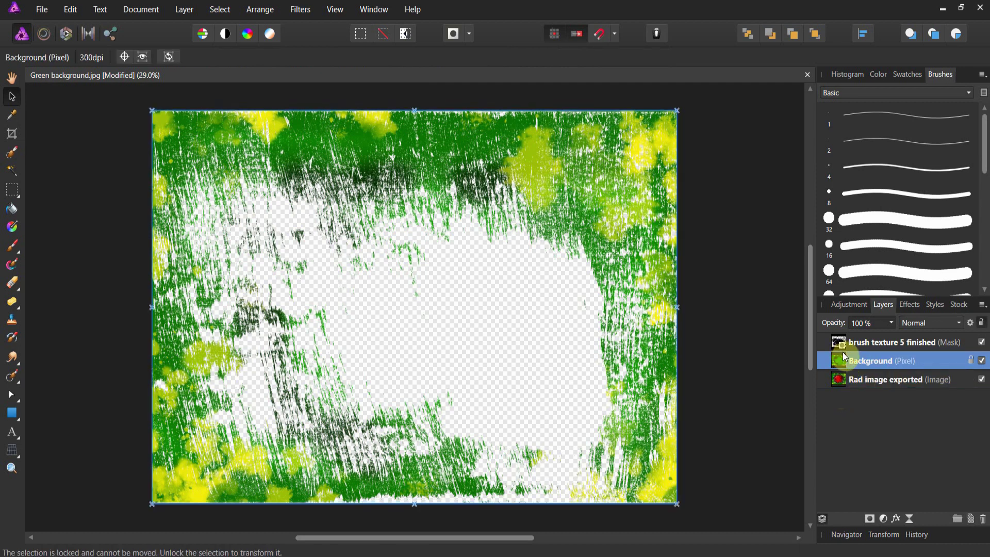
shift+click(842, 345)
click(838, 344)
click(838, 362)
click(842, 386)
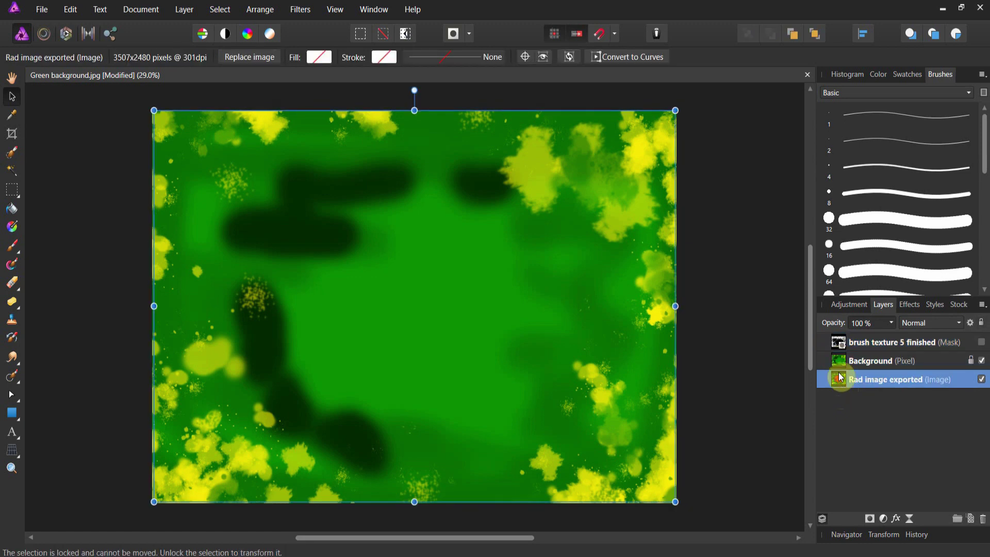
click(836, 346)
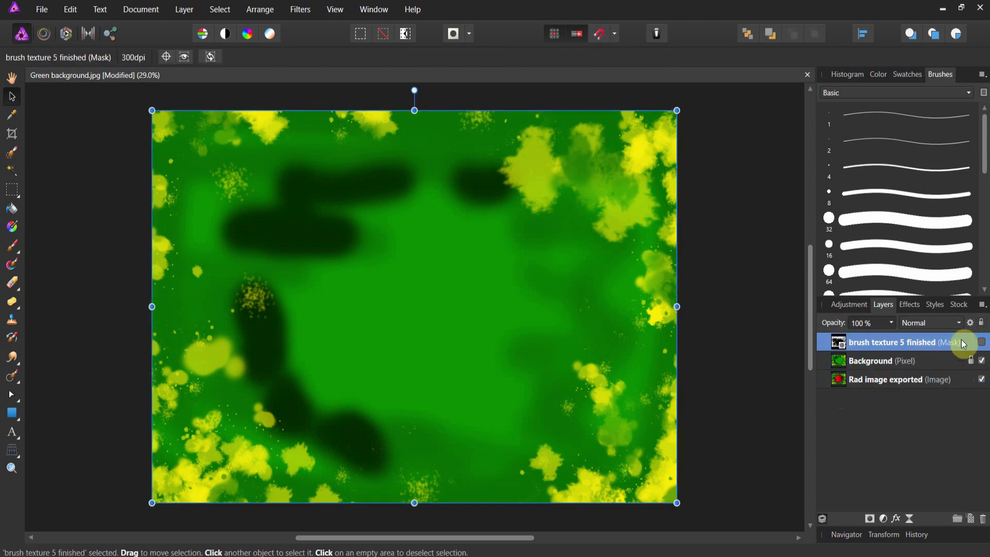
click(982, 342)
Select the brush texture 5 mask and Background layers together and merge the visible content into a new pixel layer.
ctrl+click(845, 362)
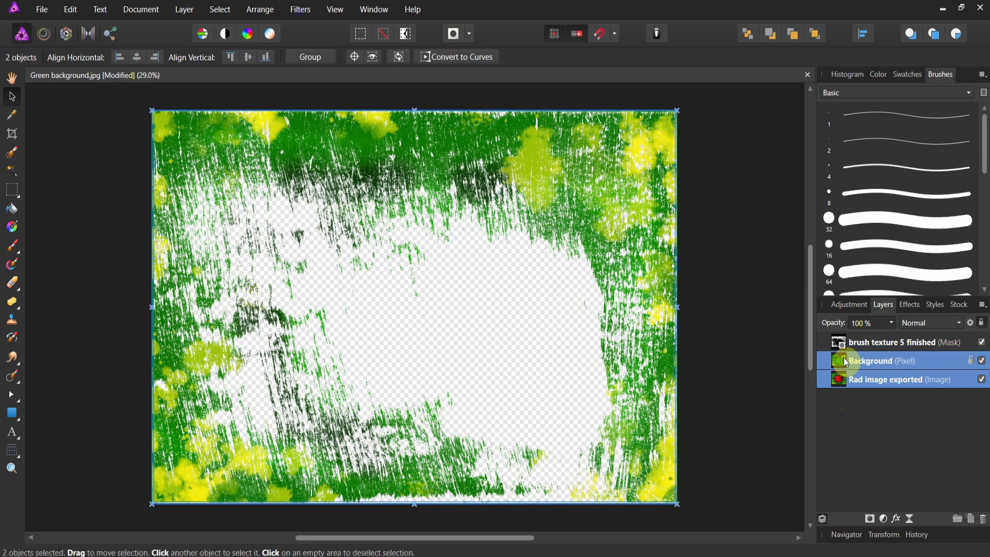
ctrl+click(837, 361)
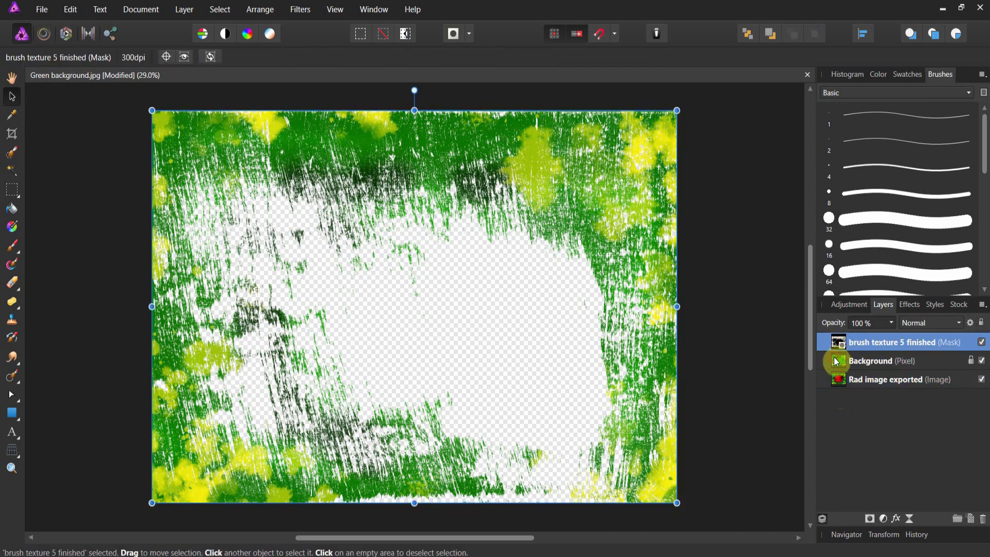
ctrl+click(846, 361)
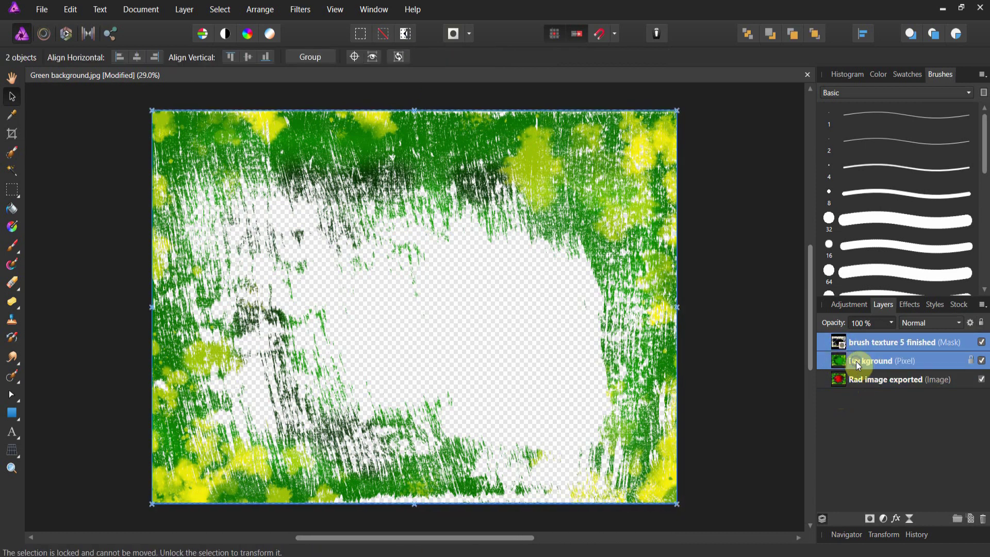
right_click(856, 361)
click(854, 246)
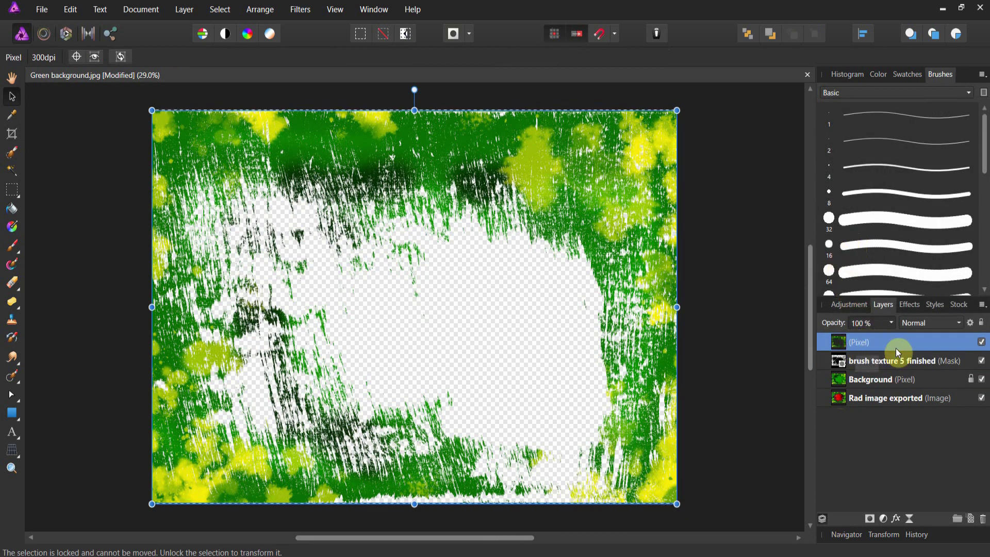
Delete the brush texture 5 mask layer and the original Background layer.
click(912, 361)
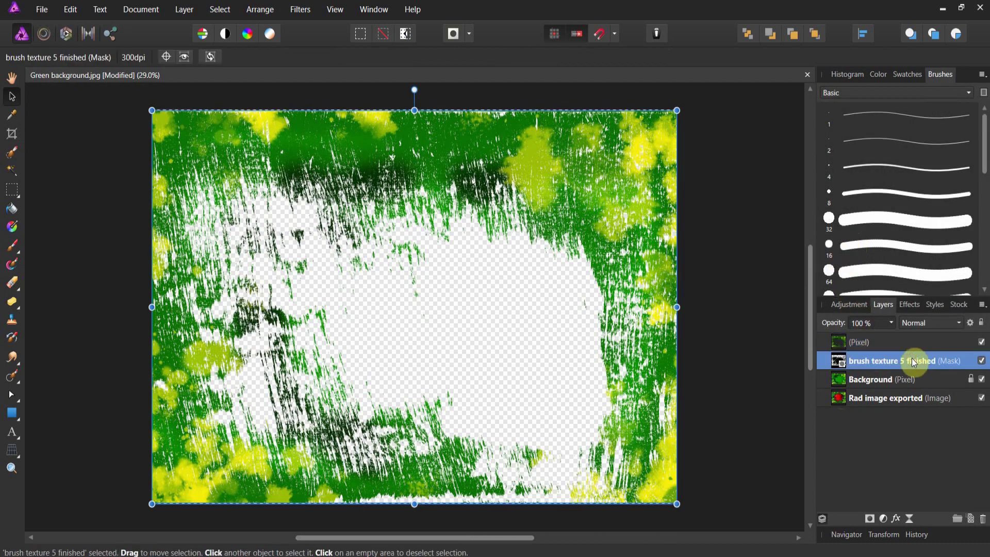
double_click(943, 361)
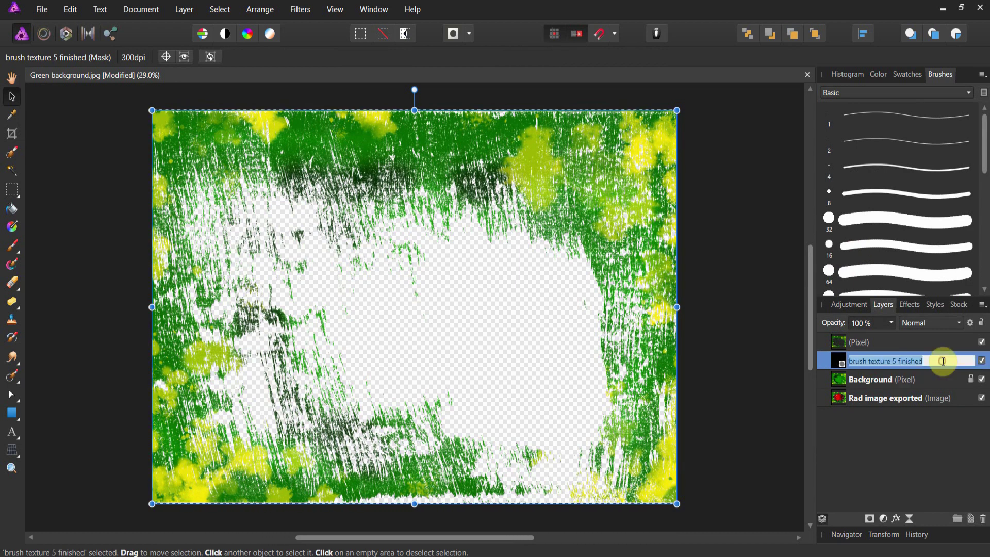
click(845, 362)
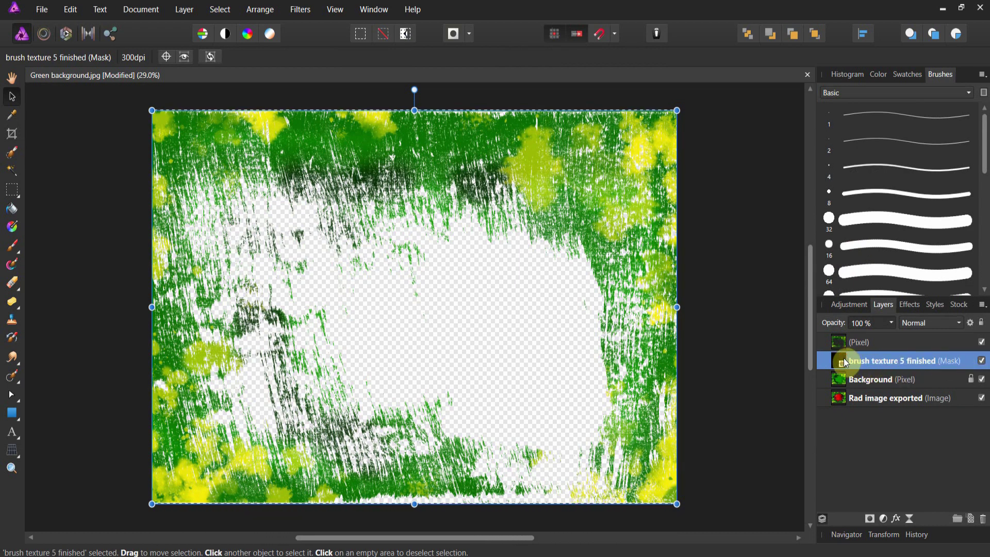
right_click(844, 358)
click(842, 169)
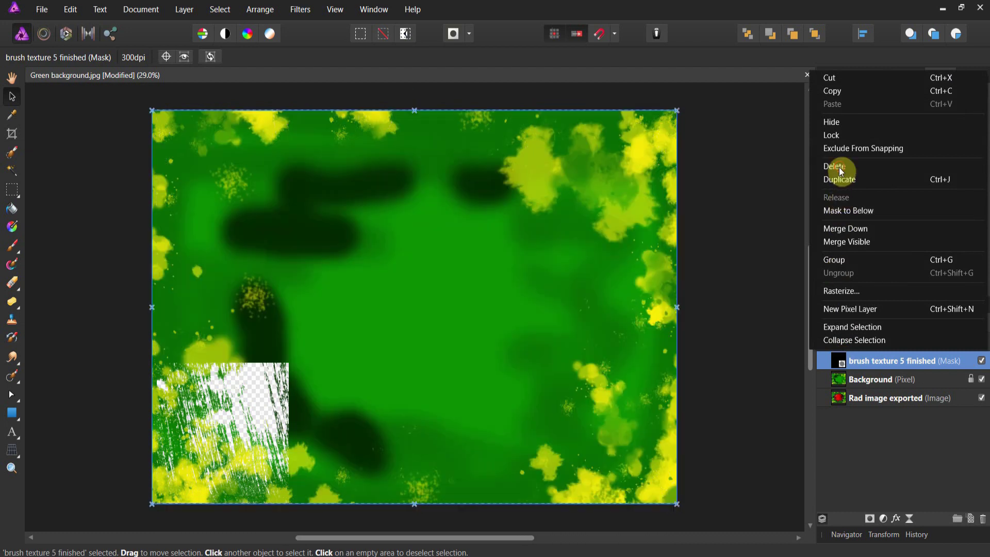
right_click(840, 361)
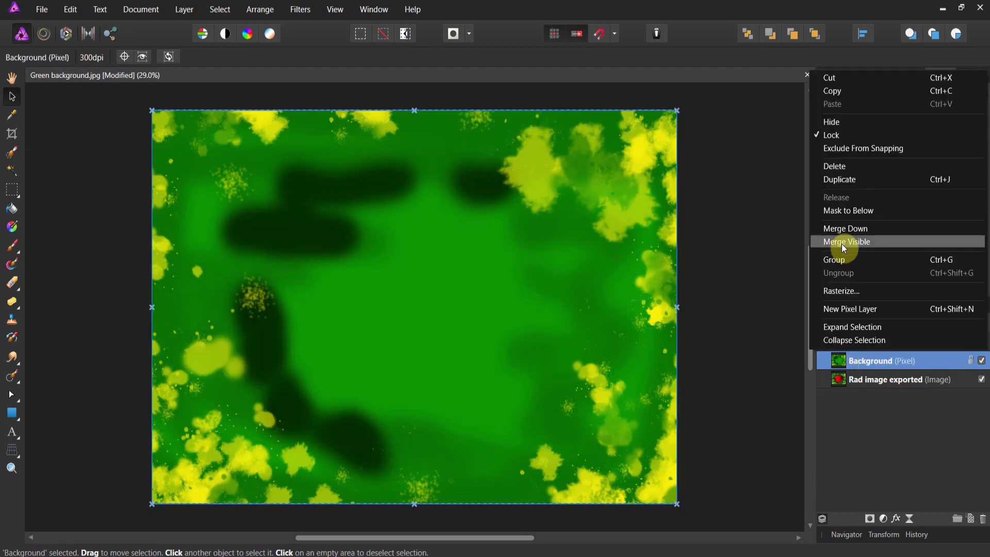
click(840, 170)
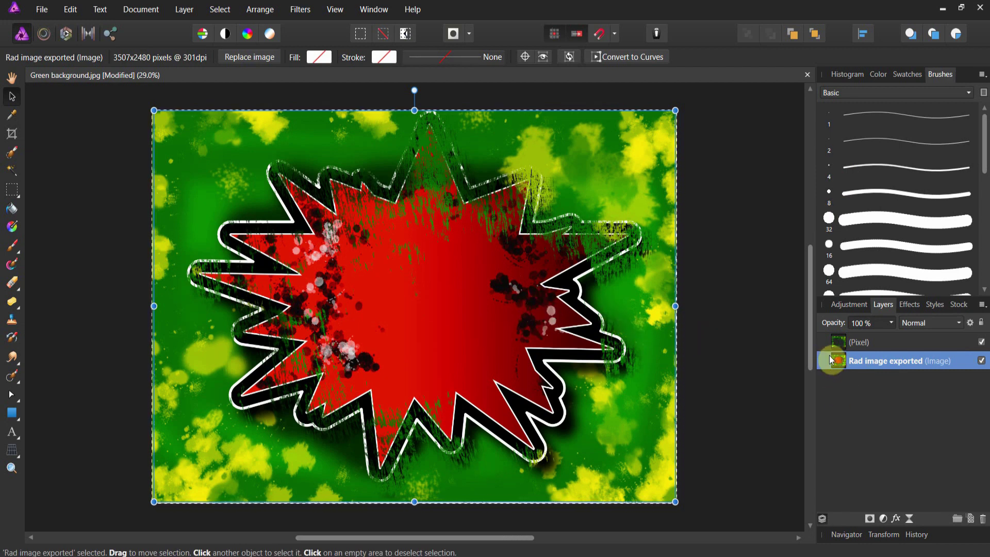
Enlarge and reposition the "Rad image exported" image well beyond the page so its red burst fills the textured frame's opening.
click(12, 467)
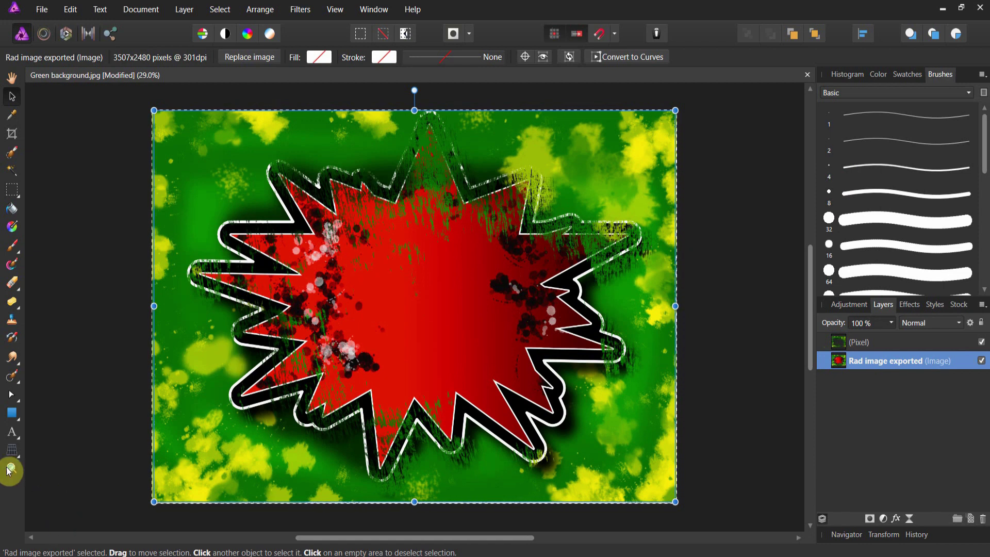
drag(453, 291, 251, 320)
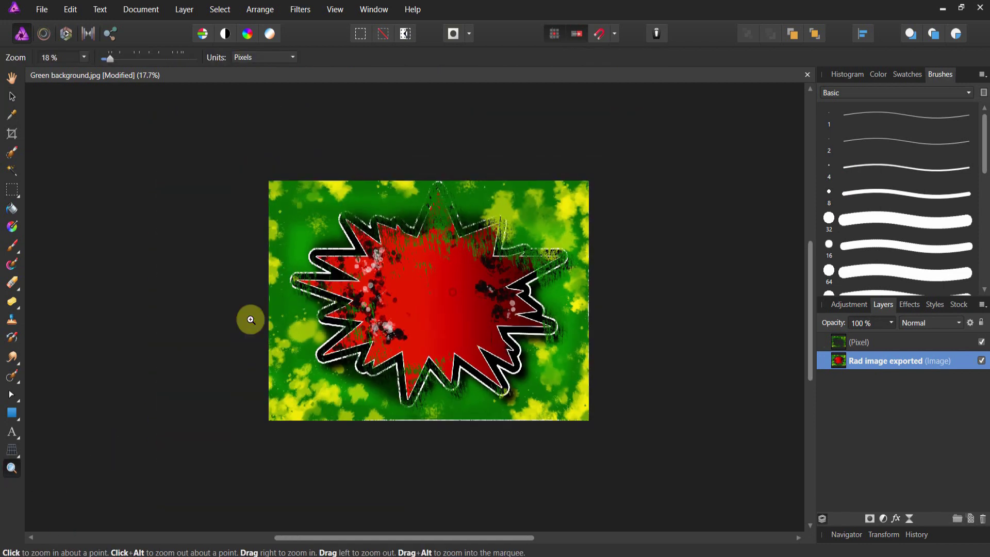
click(12, 96)
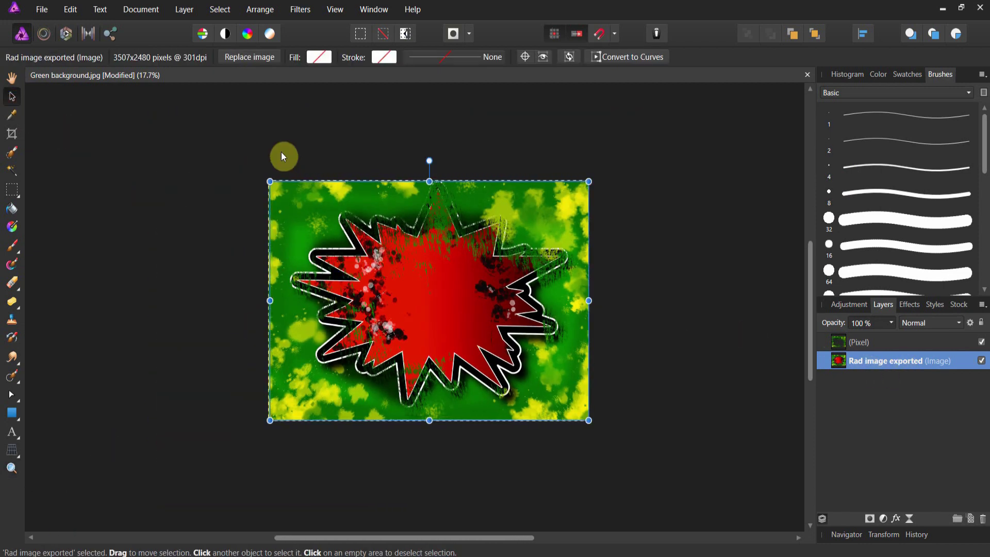
drag(267, 180, 159, 135)
drag(396, 290, 446, 331)
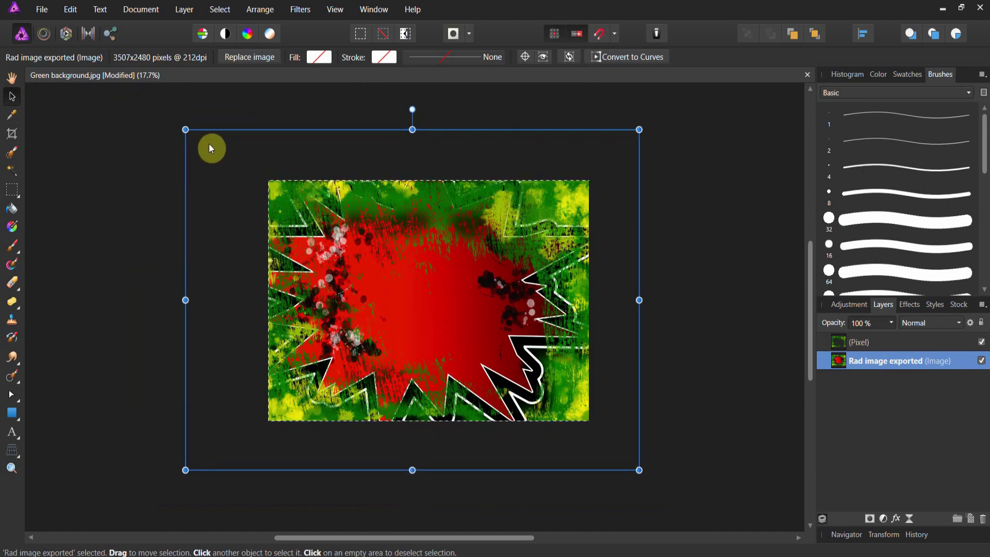
drag(183, 125, 57, 100)
drag(395, 325, 444, 371)
drag(124, 93, 13, 14)
drag(350, 342, 411, 376)
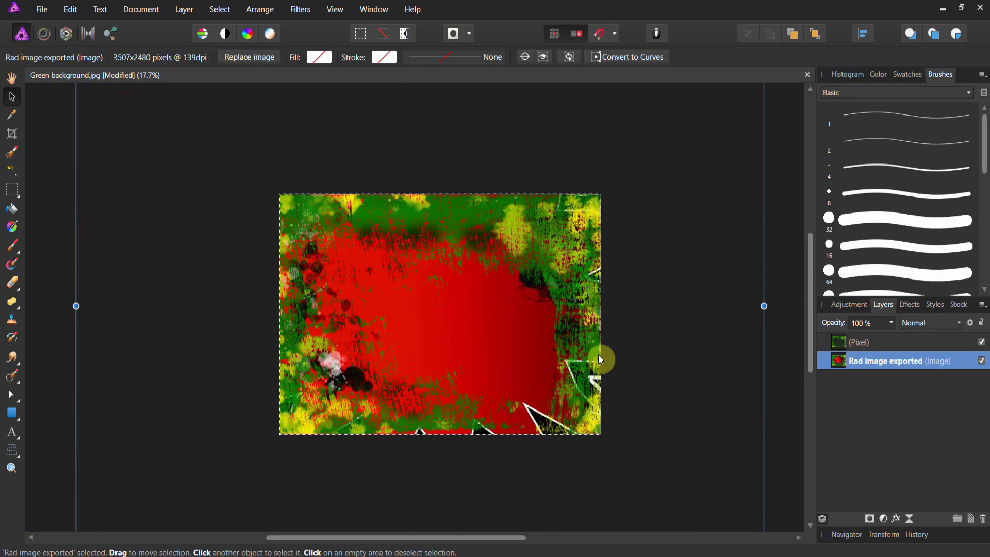
Place "Vector skull rasterized" from the Images folder above the merged pixel layer, over the red area.
click(839, 347)
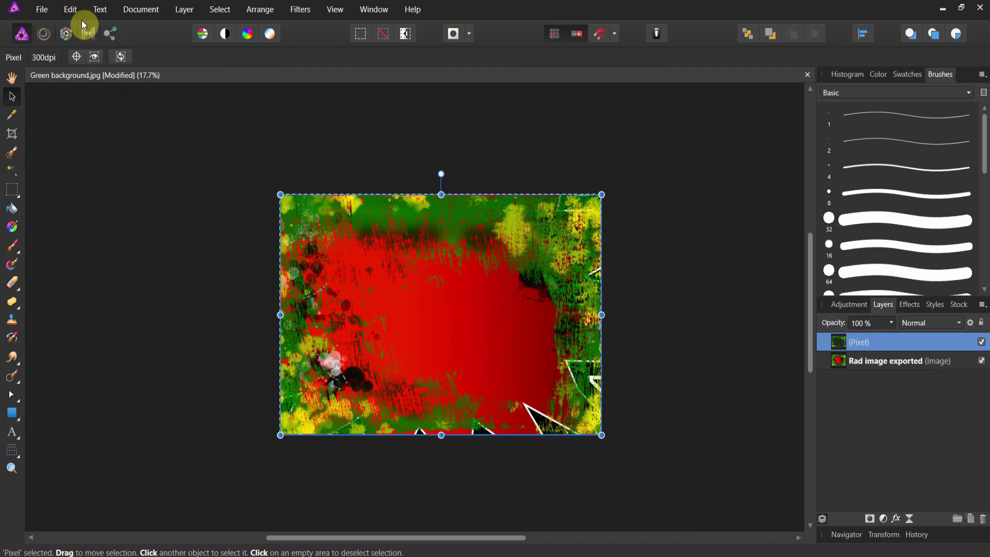
click(37, 9)
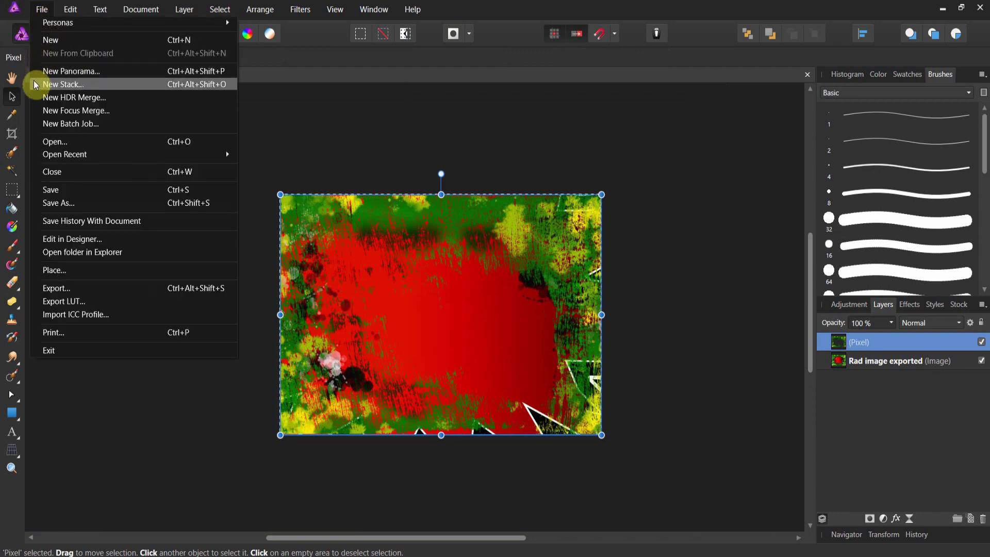
click(52, 271)
double_click(300, 123)
drag(320, 237, 598, 413)
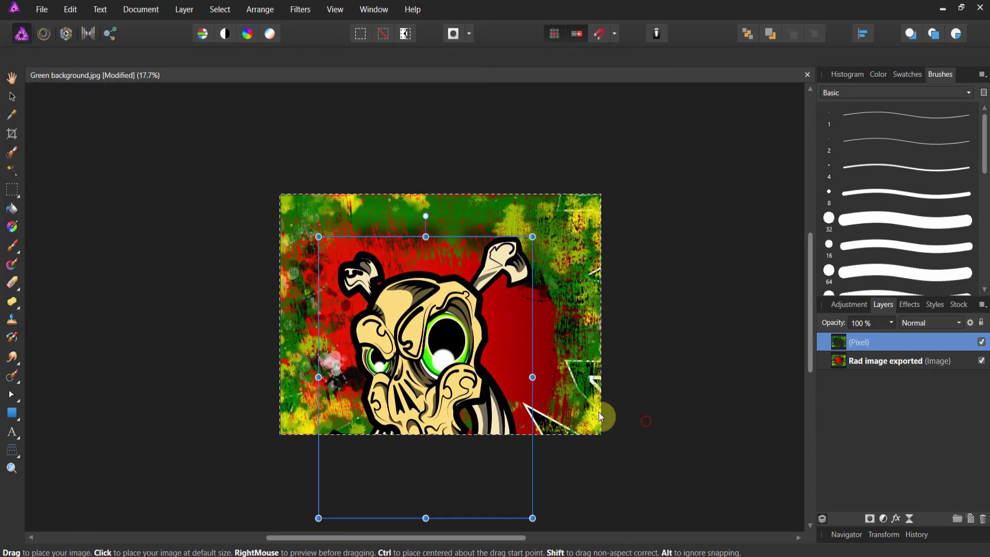
Shrink and centre the skull on the page, and move its layer beneath the merged pixel layer.
drag(413, 323, 391, 319)
drag(545, 466, 515, 426)
drag(362, 268, 379, 283)
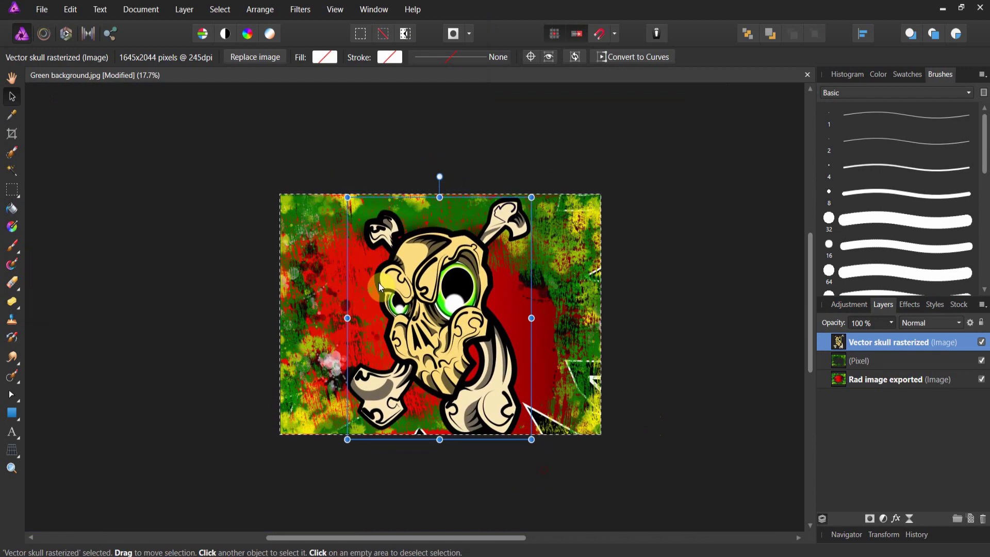
drag(842, 342, 842, 370)
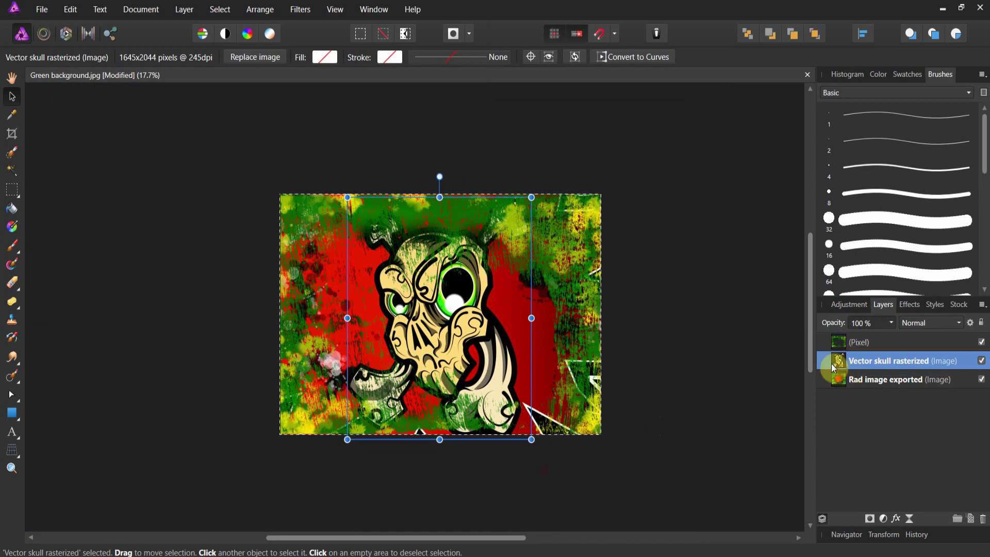
mouse_move(448, 323)
mouse_down()
mouse_move(550, 327)
mouse_move(390, 333)
mouse_move(357, 323)
mouse_move(465, 322)
mouse_move(445, 331)
mouse_move(443, 320)
mouse_up()
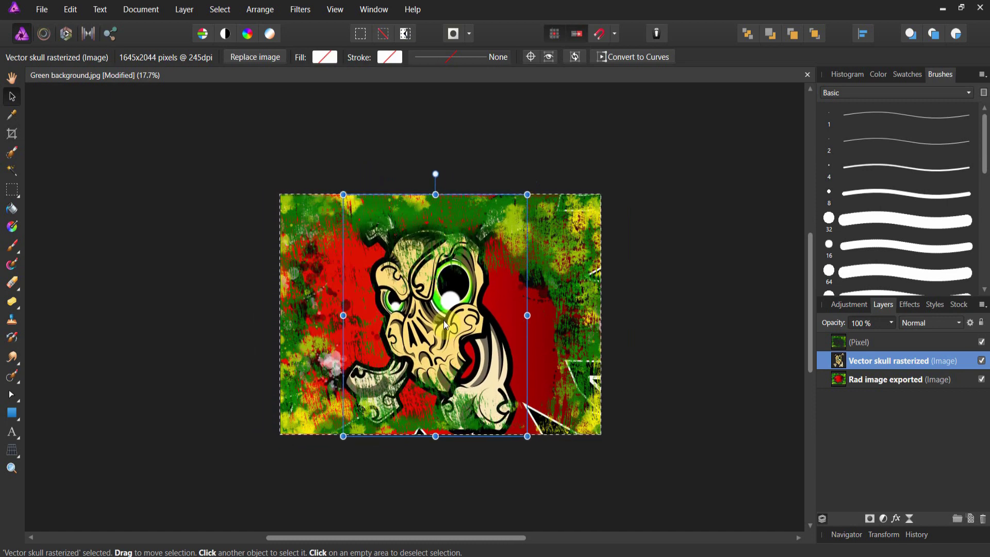
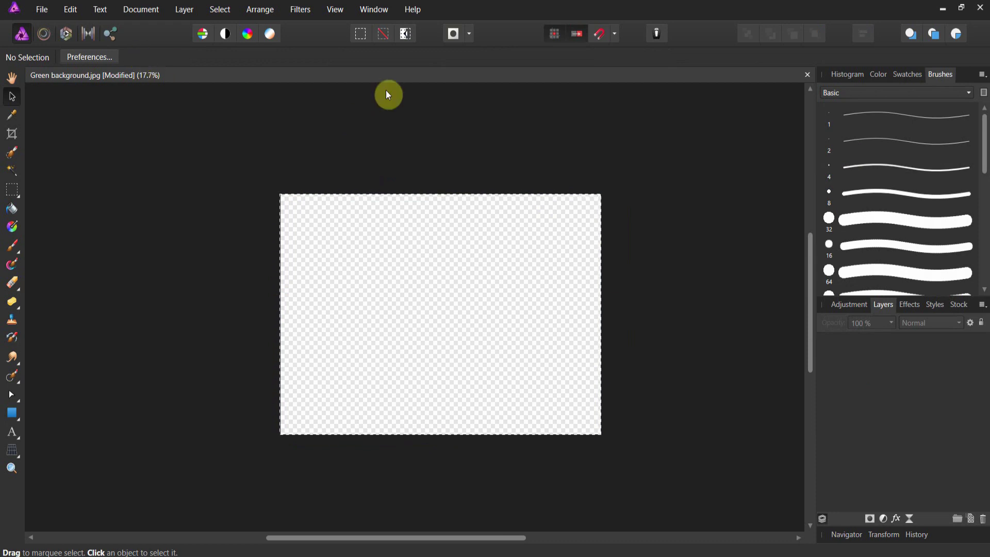
Close the modified document without saving and reopen "Green background" from the Images folder.
click(807, 76)
click(495, 298)
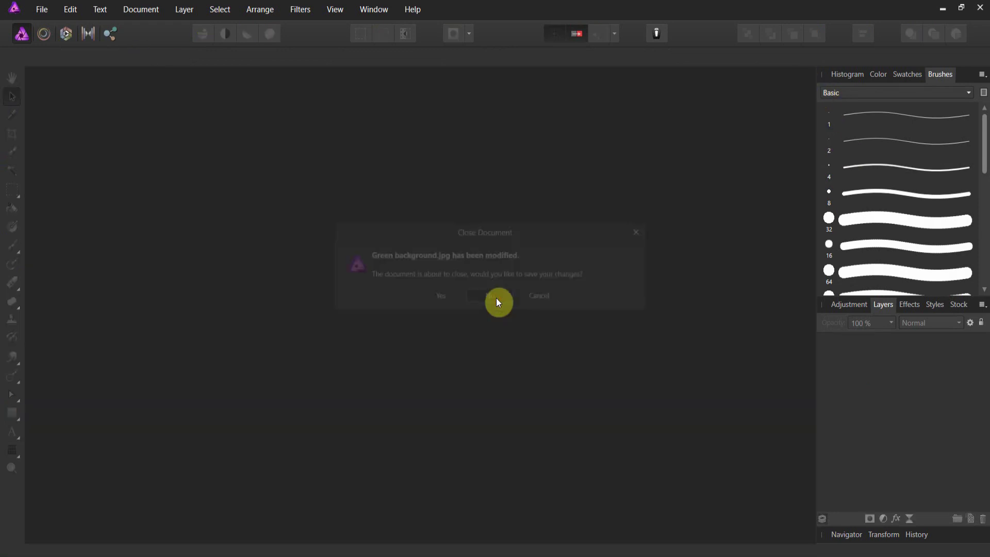
click(45, 12)
click(66, 143)
click(150, 122)
double_click(149, 119)
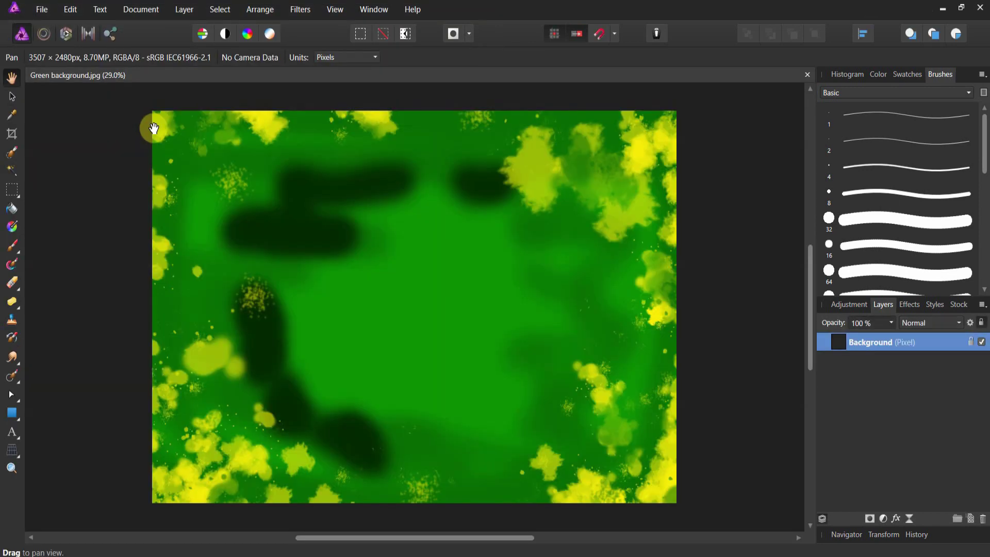
Place "Brush texture 3 finished" from Desktop > Ink Brush textures > Downloadable files onto the green background.
click(45, 12)
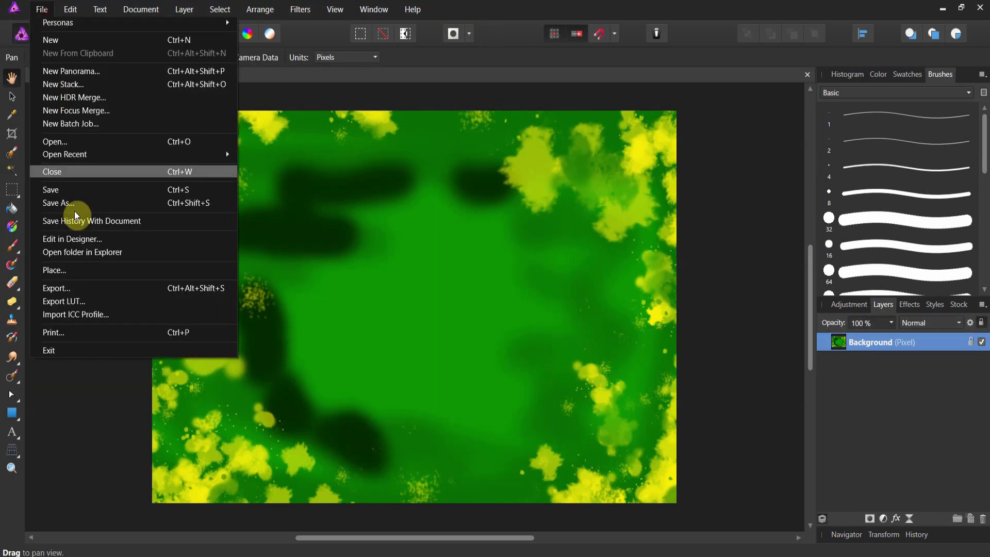
click(65, 271)
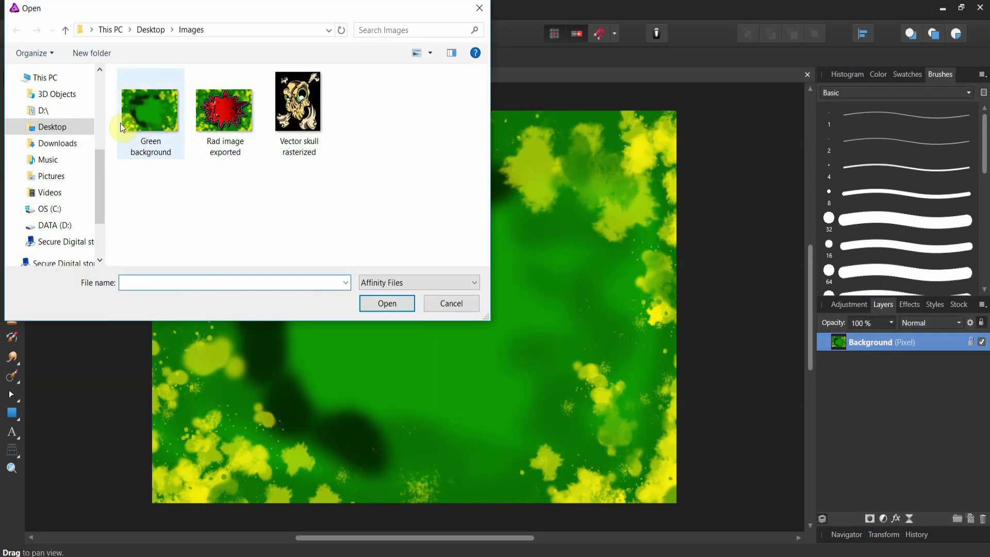
click(56, 130)
scroll(157, 148, down, 2)
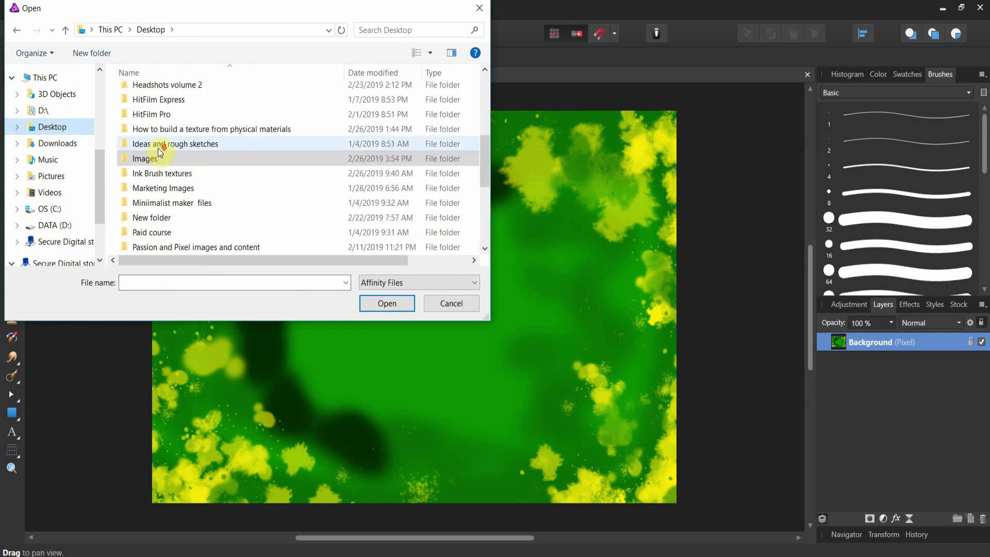
double_click(158, 174)
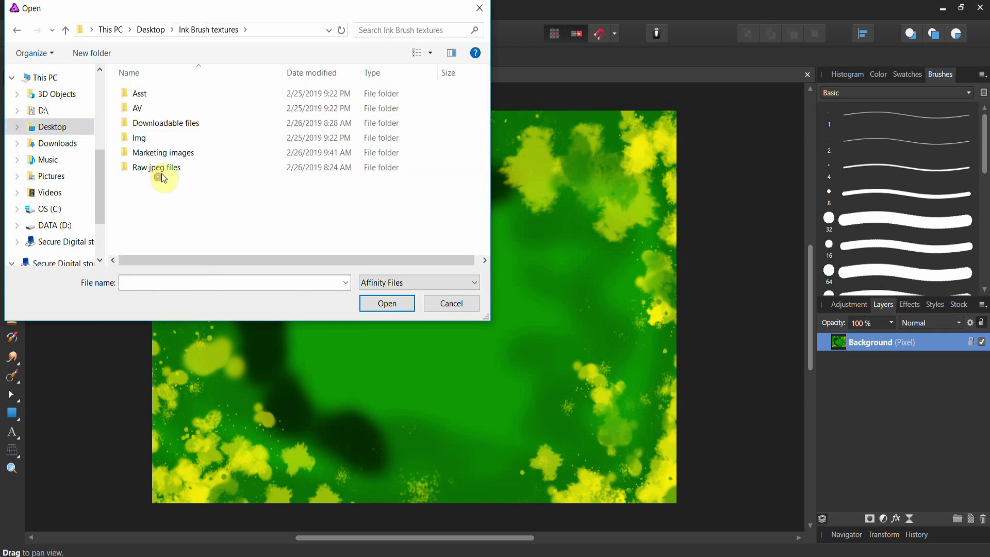
double_click(139, 126)
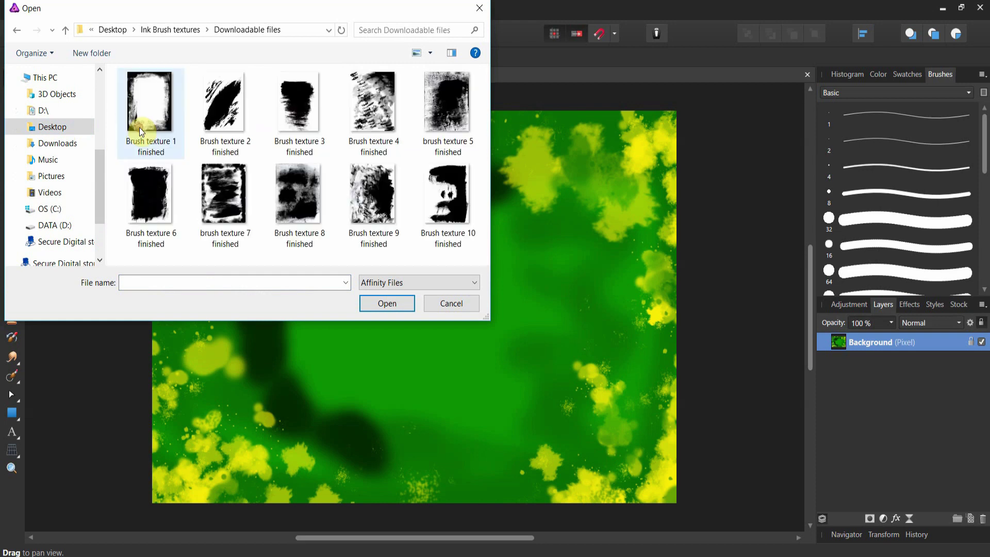
click(150, 193)
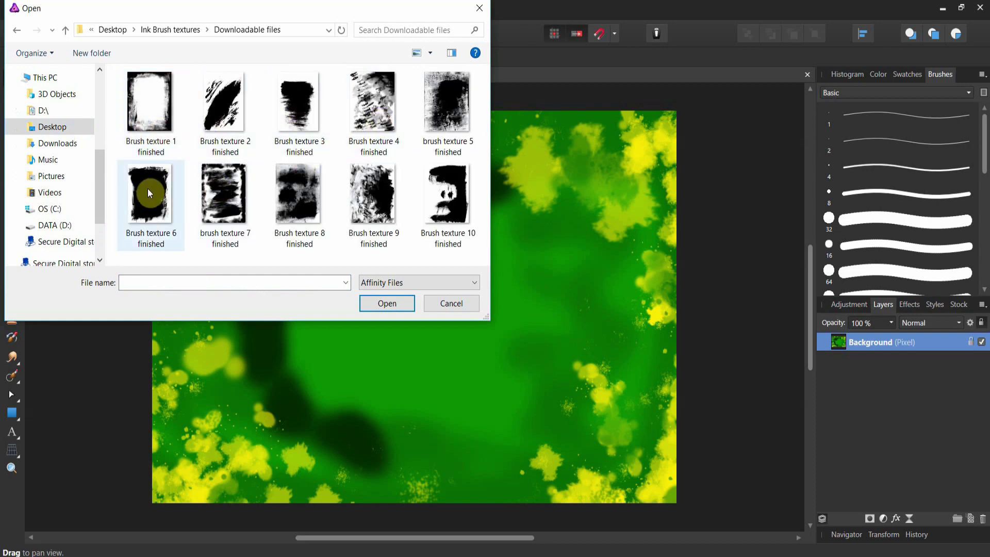
double_click(292, 155)
drag(303, 125, 796, 439)
Enlarge and centre the brush texture 3 image so it extends past the page's full height.
drag(464, 400, 441, 347)
scroll(579, 472, down, 2)
drag(583, 451, 685, 504)
drag(388, 310, 370, 286)
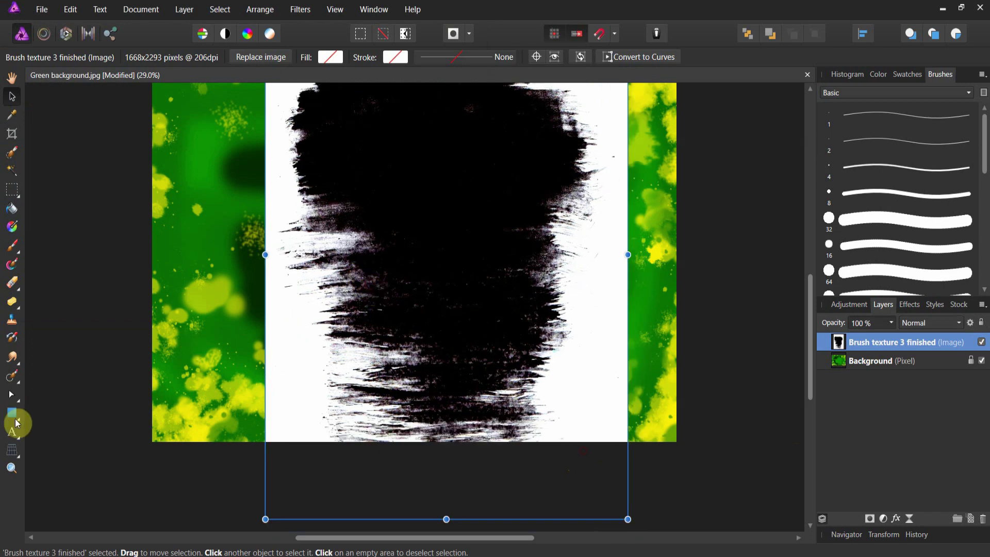
click(12, 468)
drag(482, 261, 412, 282)
click(13, 98)
click(432, 287)
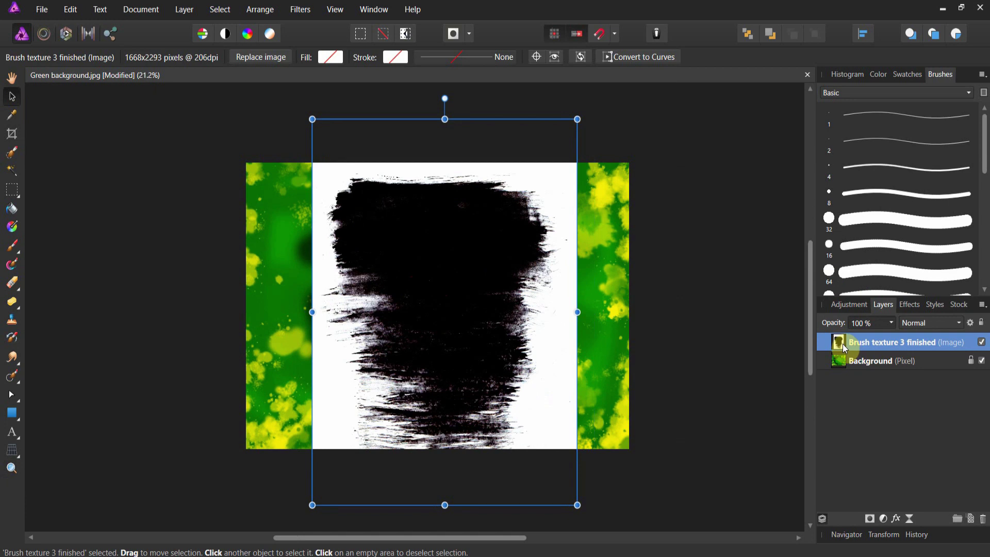
Rasterize the brush texture 3 image to a mask and stretch it sideways to the full page width, about 3519 px.
click(175, 9)
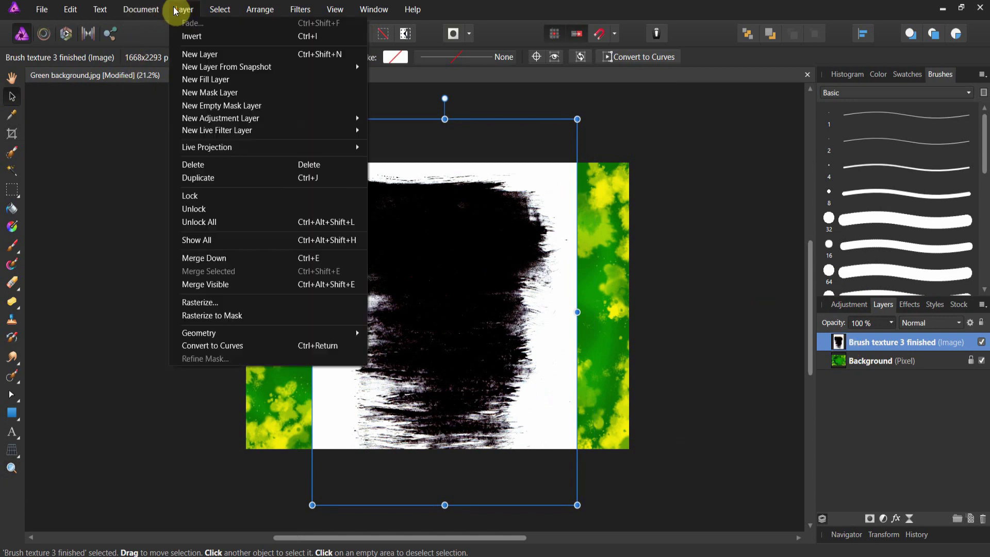
click(209, 315)
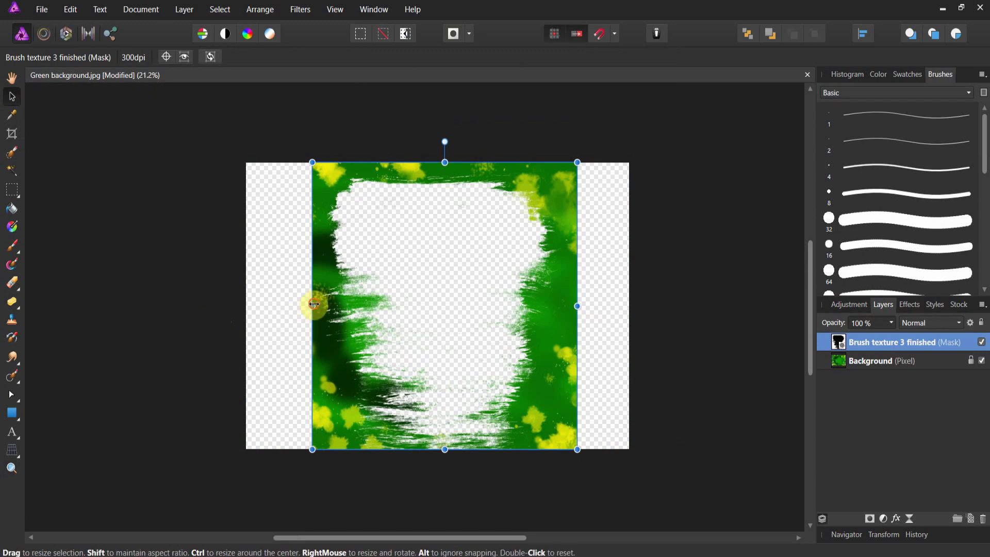
drag(311, 306, 246, 306)
drag(576, 306, 630, 308)
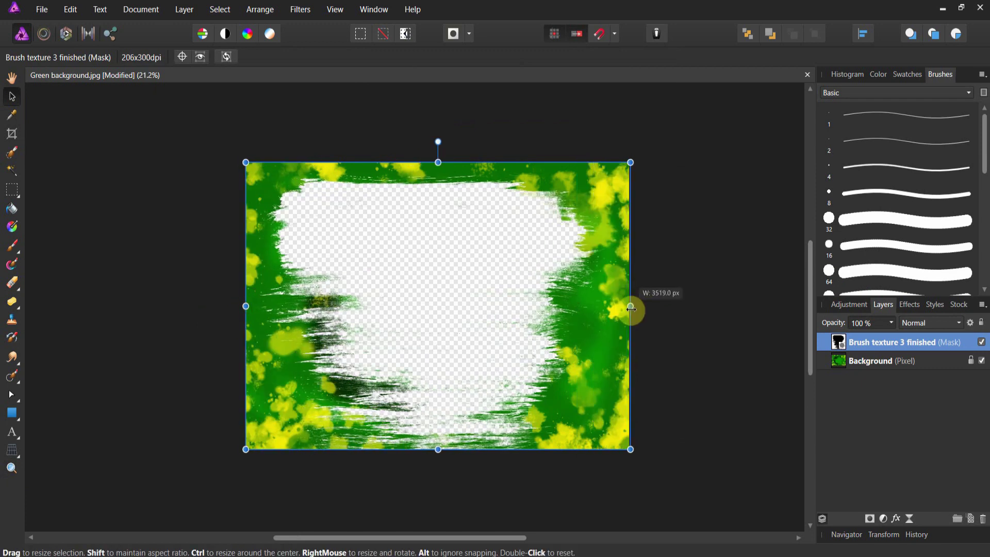
click(673, 311)
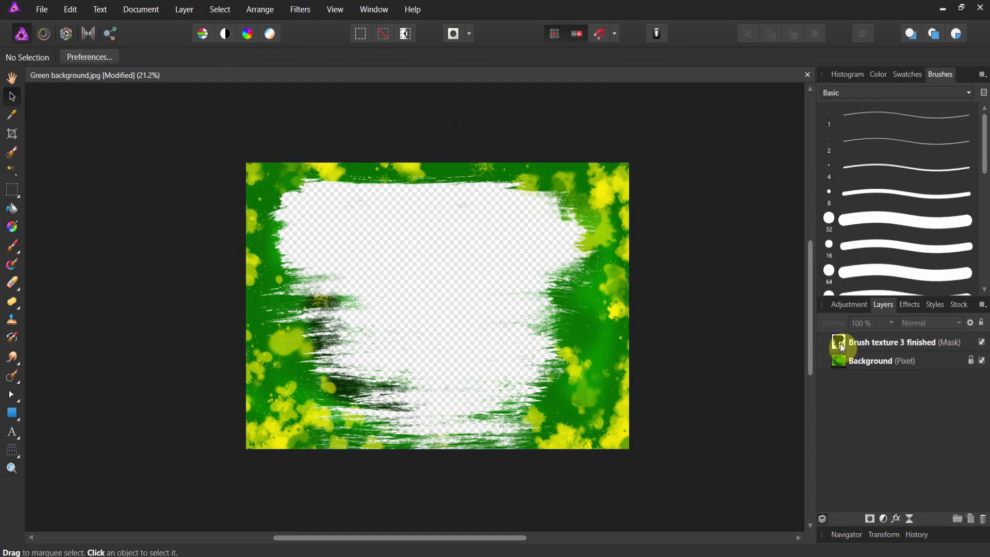
Select the brush texture 3 mask and Background layers together and merge the visible content into a new pixel layer.
click(838, 343)
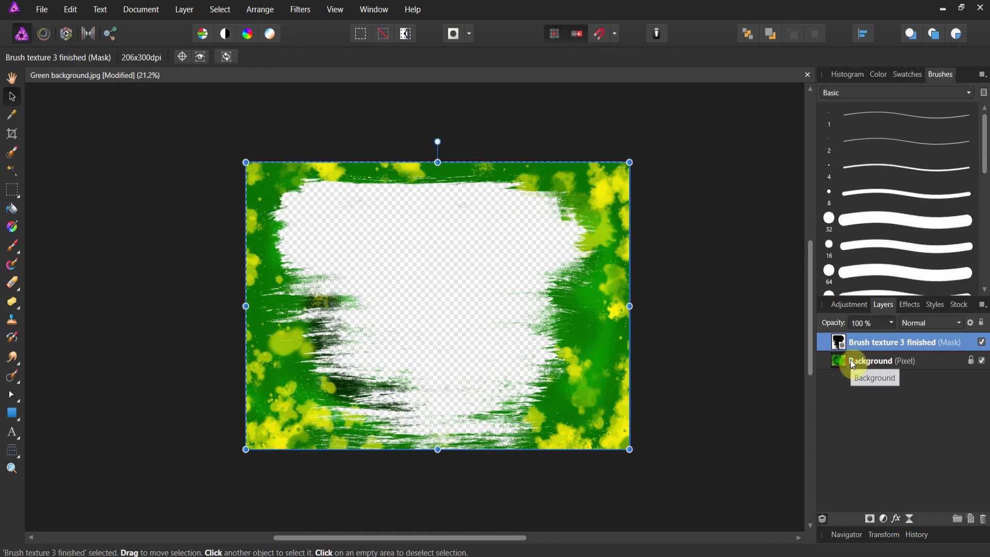
shift+click(851, 363)
right_click(851, 361)
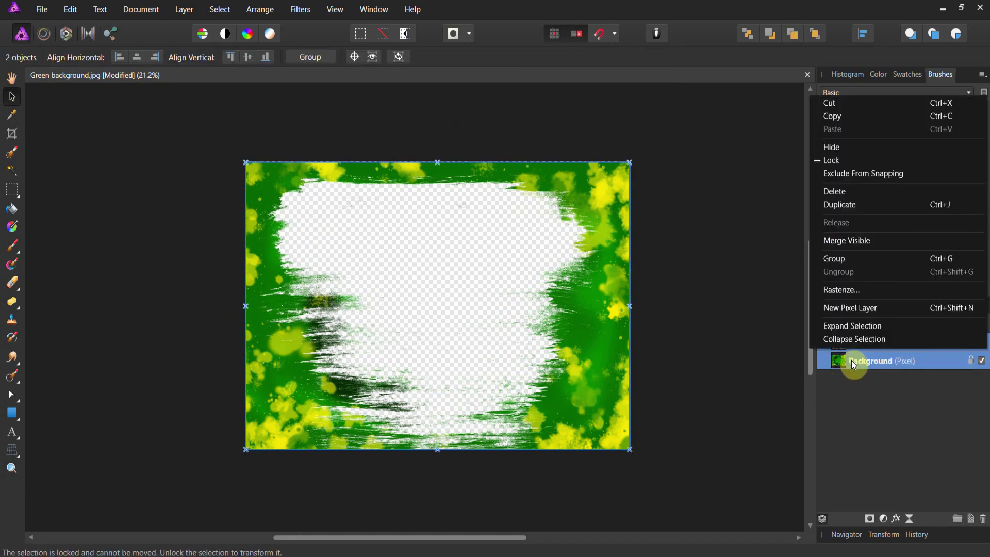
click(854, 247)
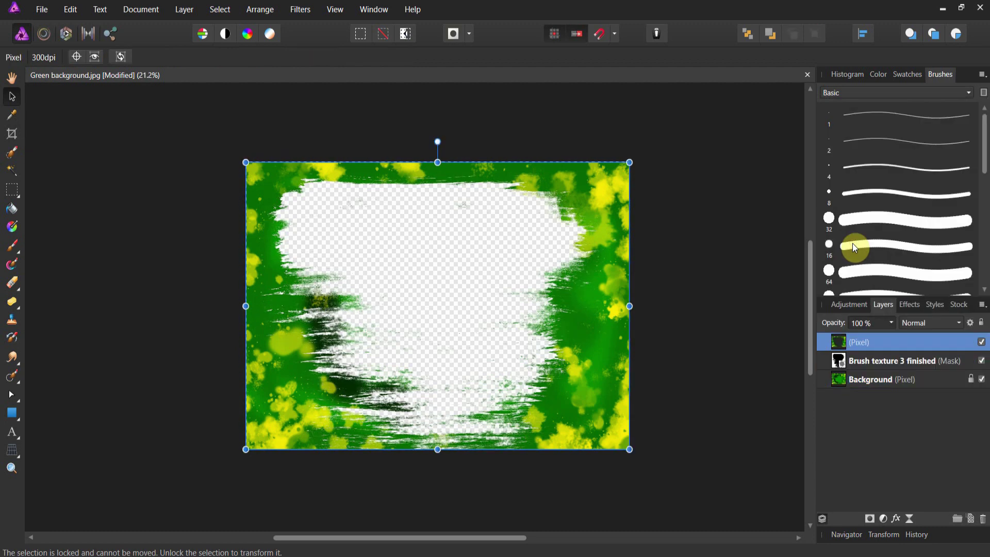
Delete the brush texture 3 mask layer and the original Background layer, and shift the merged green frame slightly.
click(851, 361)
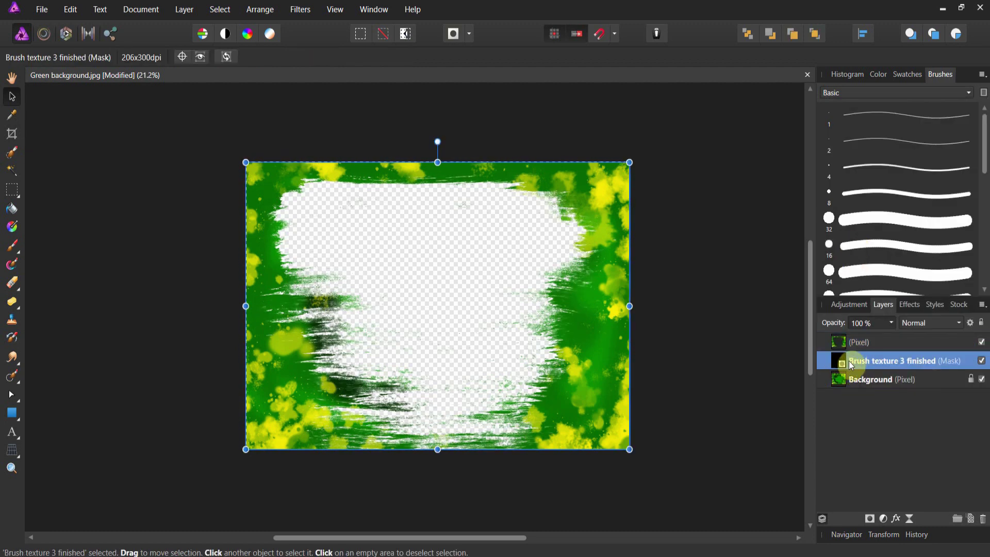
right_click(845, 360)
click(840, 168)
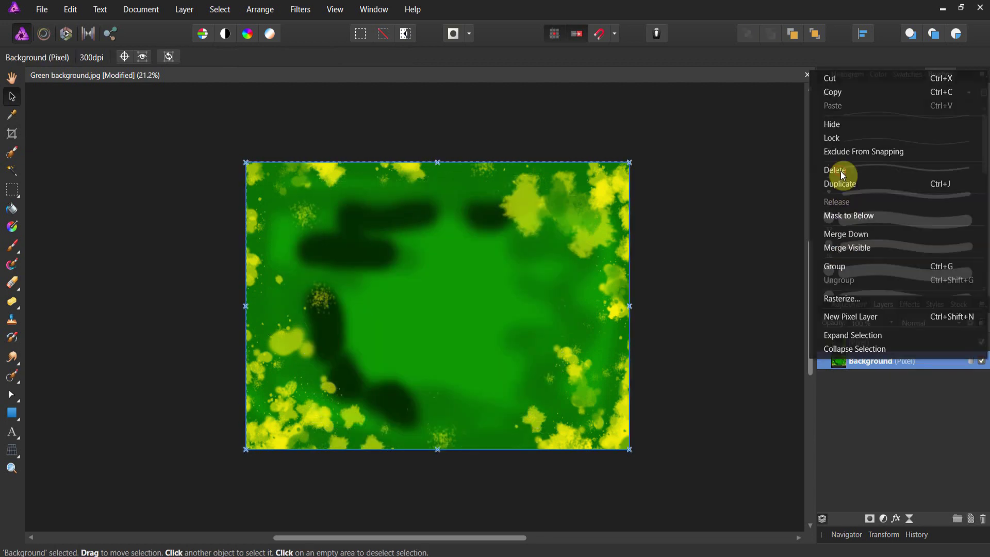
right_click(840, 363)
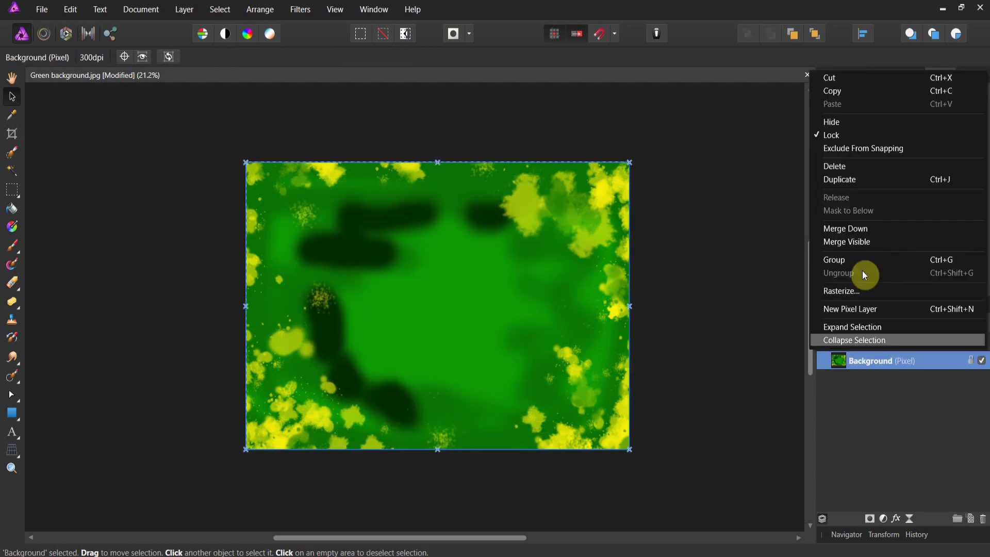
click(848, 168)
drag(525, 353, 559, 363)
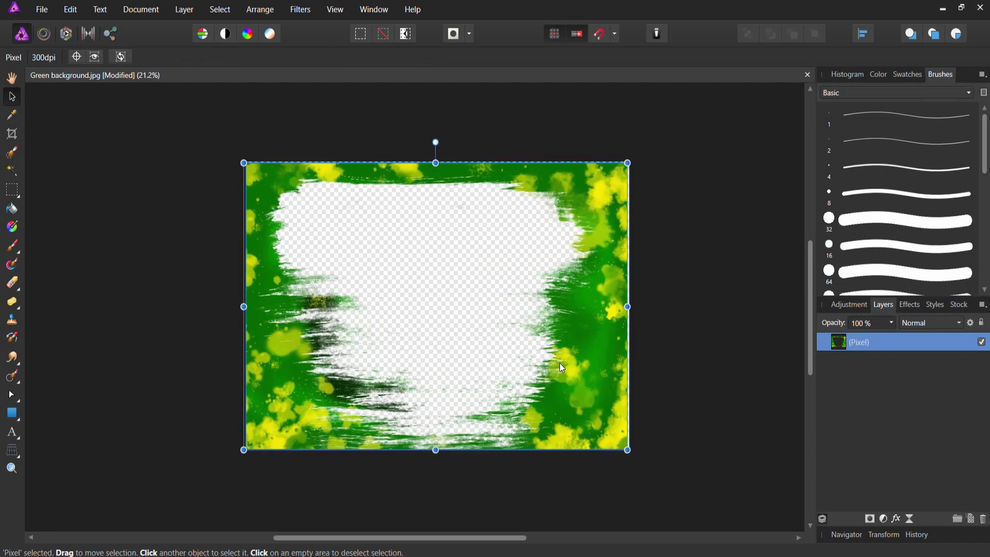